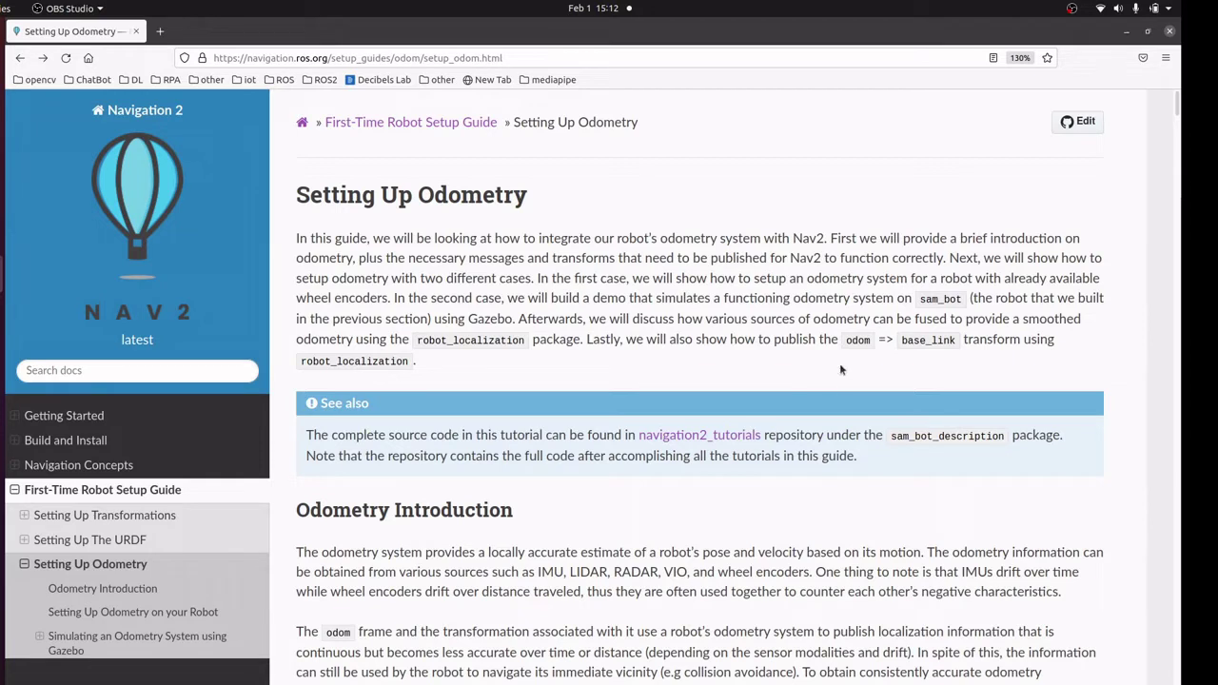
- Highlight the odom => base_link transform words and the robot_localization package name in the guide
{"action": "left_click_drag", "start_coordinate": [847, 348], "coordinate": [954, 341]}
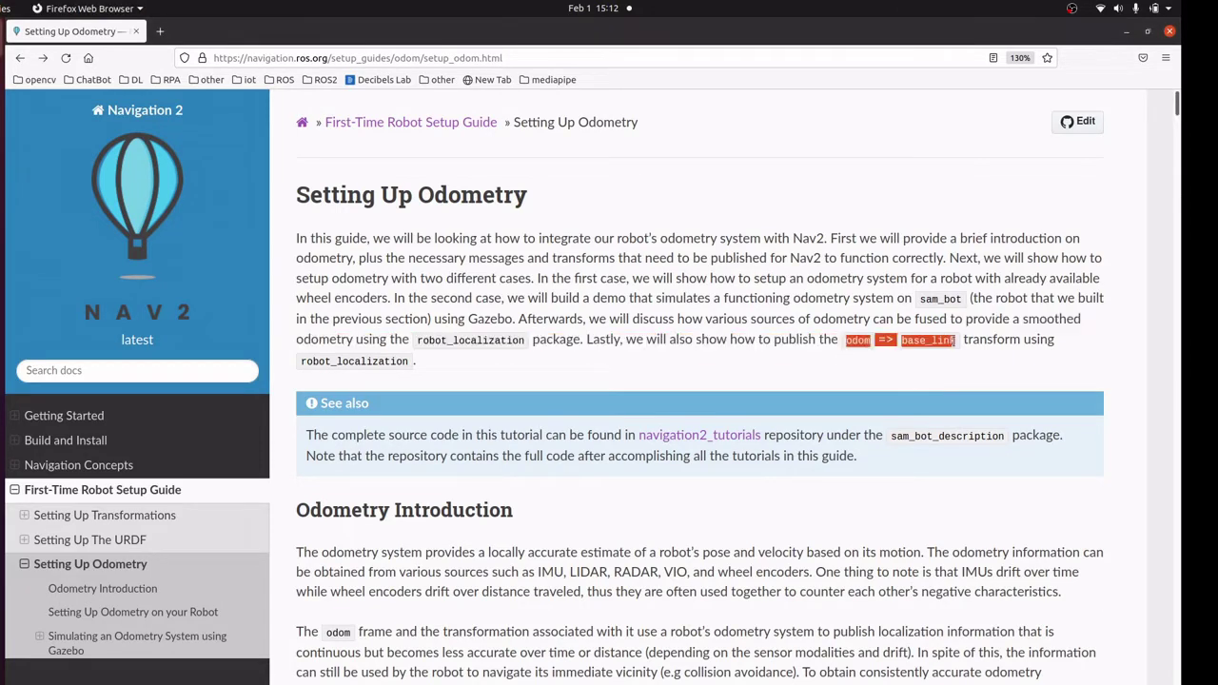
{"action": "double_click", "coordinate": [859, 343]}
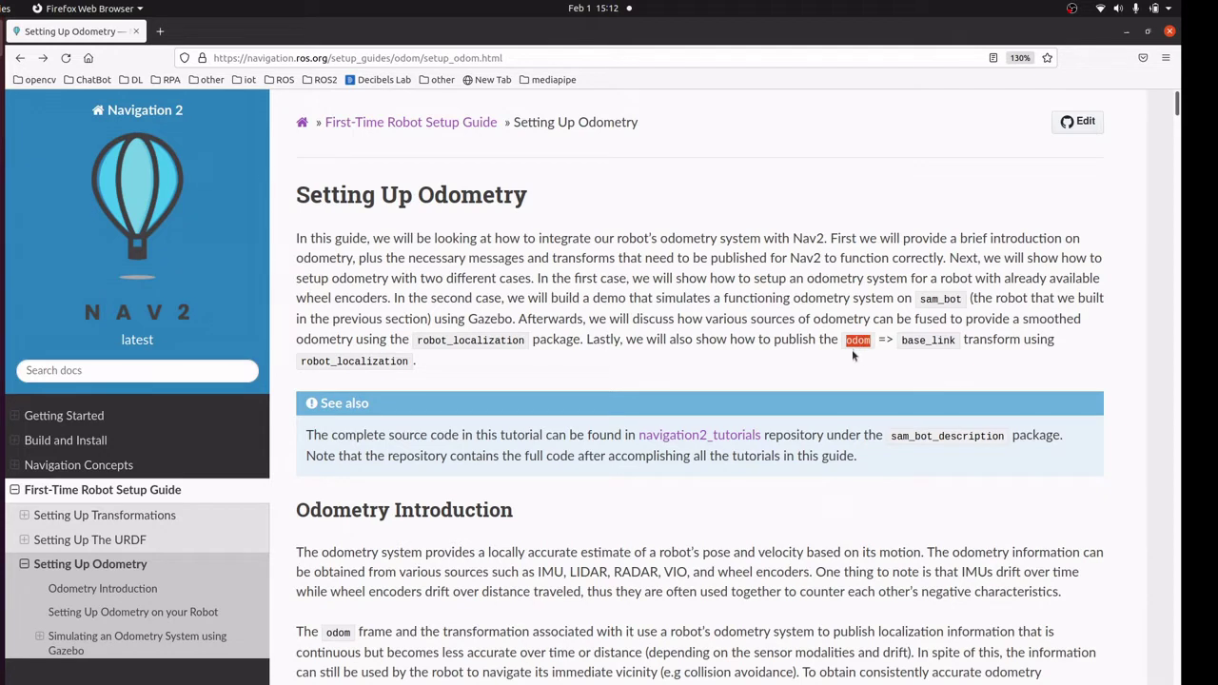
{"action": "left_click", "coordinate": [909, 344]}
{"action": "double_click", "coordinate": [909, 343]}
{"action": "double_click", "coordinate": [476, 341]}
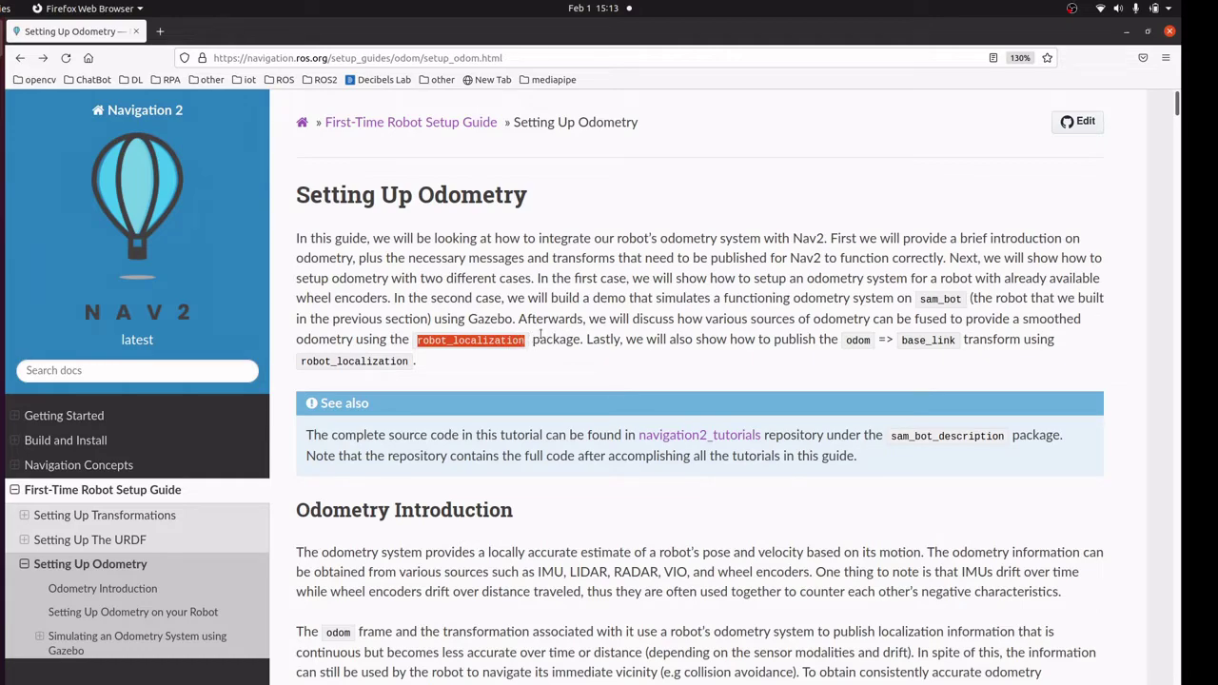
- Scroll past the gazebo_ros_pkgs install command to the IMU sensor code under 'Adding Gazebo Plugins to a URDF'
{"action": "scroll", "coordinate": [543, 333], "scroll_direction": "down", "scroll_amount": 5}
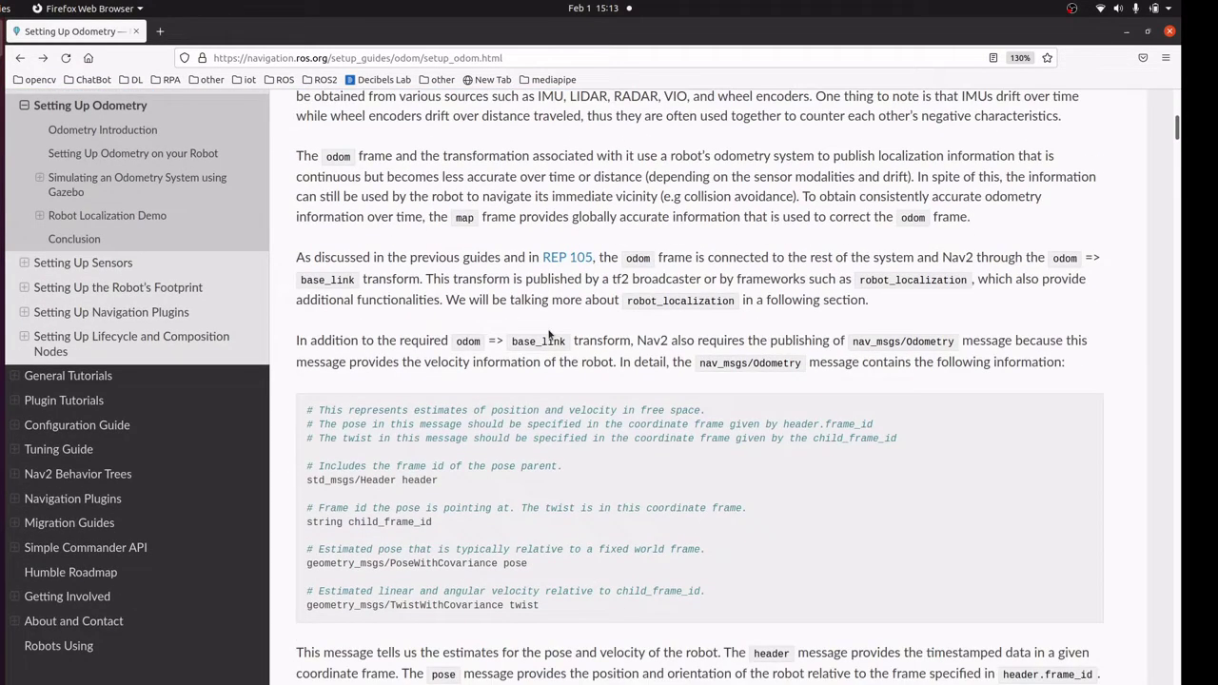
{"action": "scroll", "coordinate": [549, 333], "scroll_direction": "down", "scroll_amount": 9}
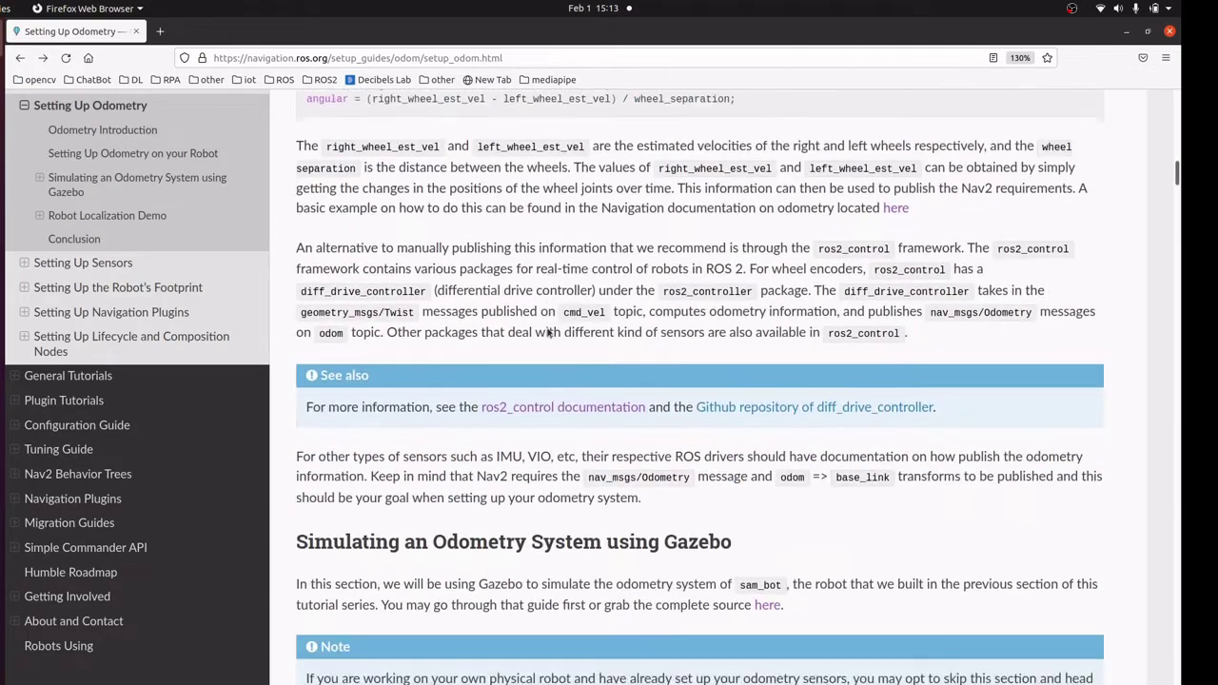
{"action": "scroll", "coordinate": [549, 332], "scroll_direction": "down", "scroll_amount": 5}
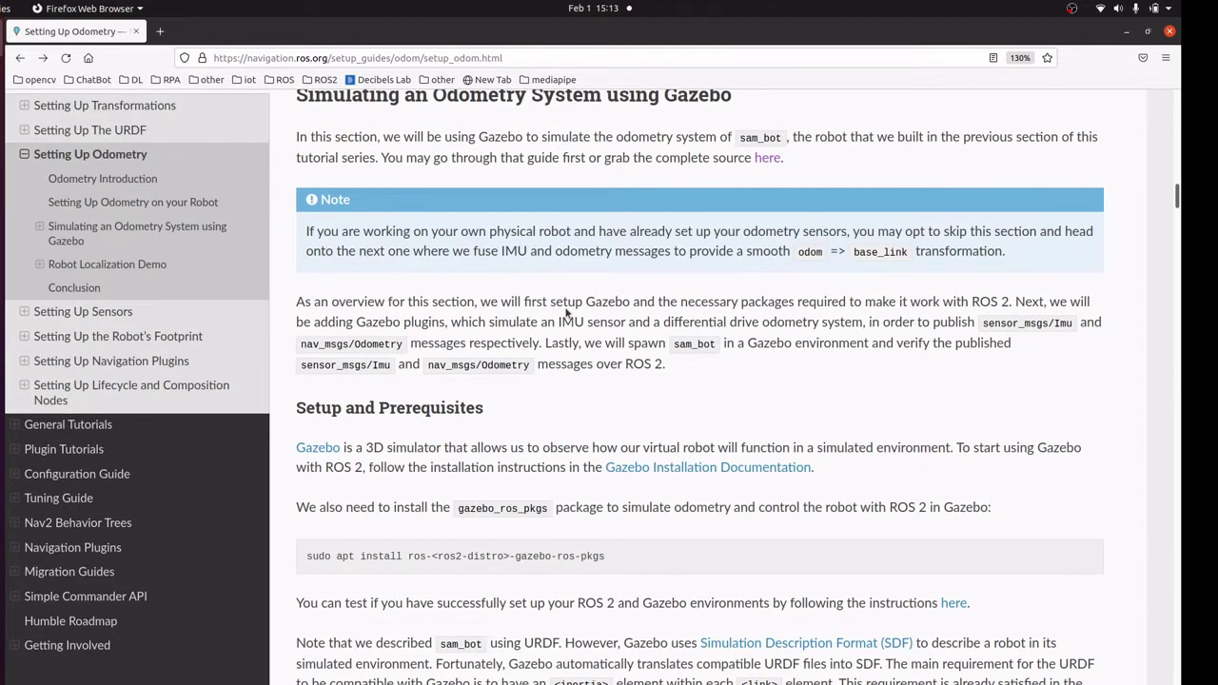
{"action": "scroll", "coordinate": [533, 457], "scroll_direction": "down", "scroll_amount": 1}
{"action": "scroll", "coordinate": [525, 483], "scroll_direction": "down", "scroll_amount": 1}
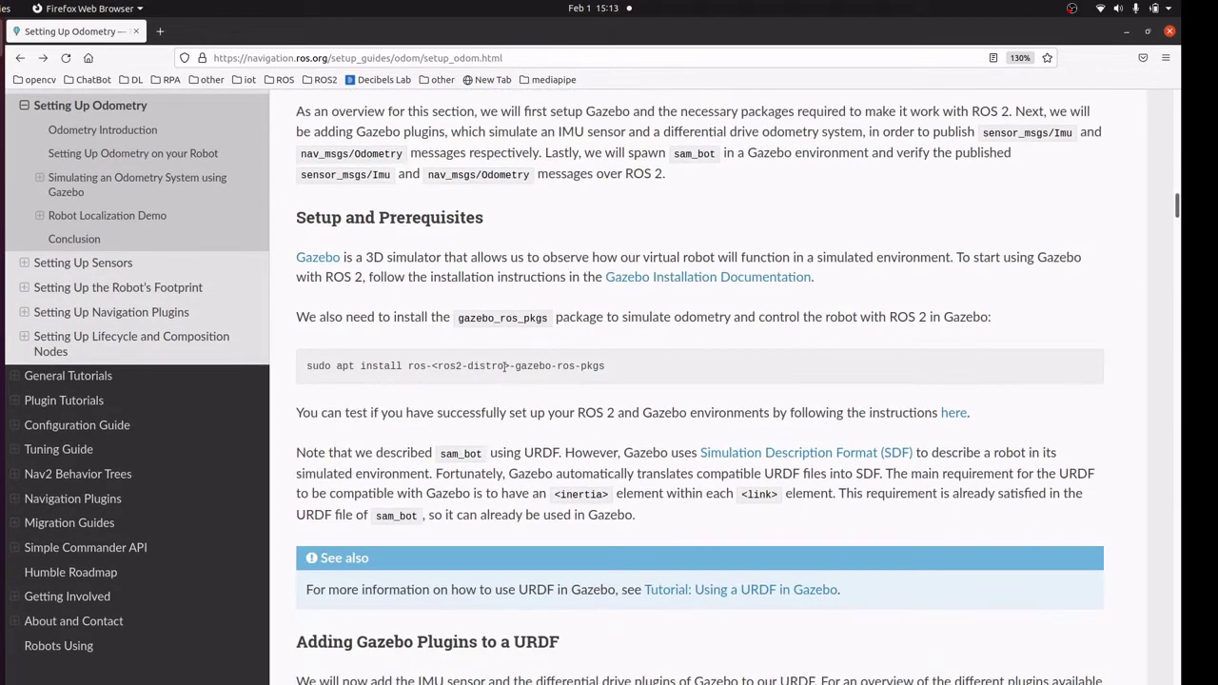
{"action": "triple_click", "coordinate": [505, 365]}
{"action": "left_click", "coordinate": [422, 365]}
{"action": "scroll", "coordinate": [556, 383], "scroll_direction": "down", "scroll_amount": 5}
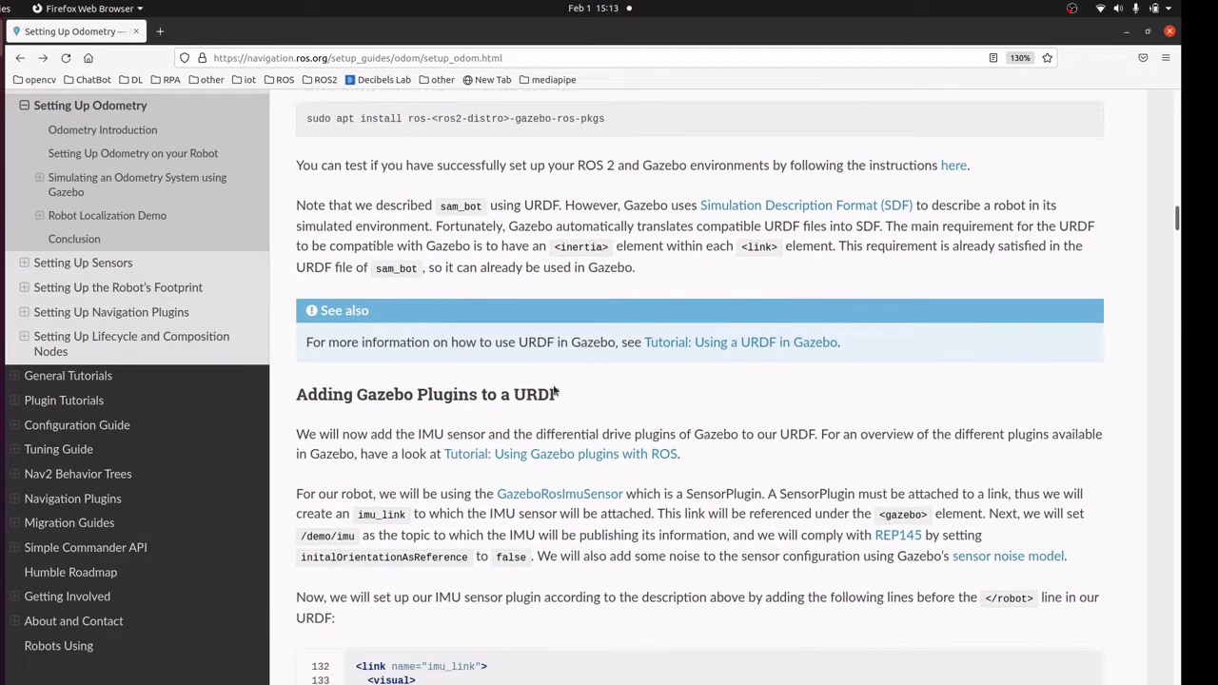
{"action": "scroll", "coordinate": [553, 383], "scroll_direction": "down", "scroll_amount": 3}
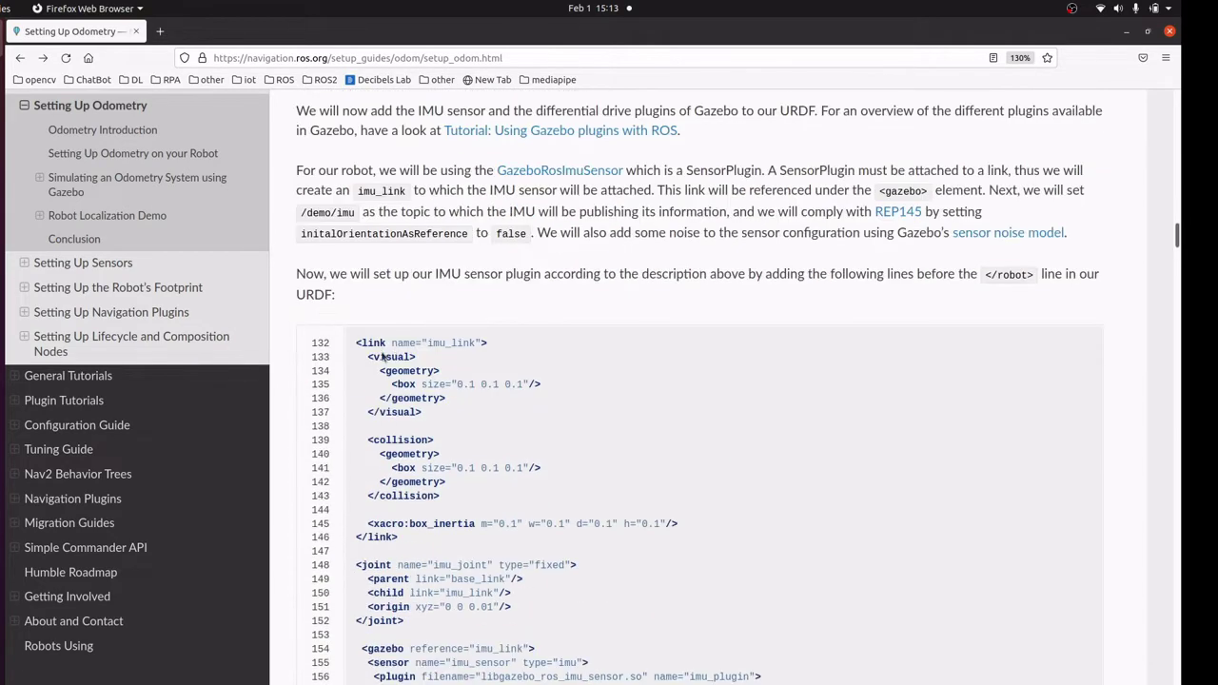
- Select the imu_link block (lines 132–146) and its base_link parent link
{"action": "left_click_drag", "start_coordinate": [356, 343], "coordinate": [532, 458]}
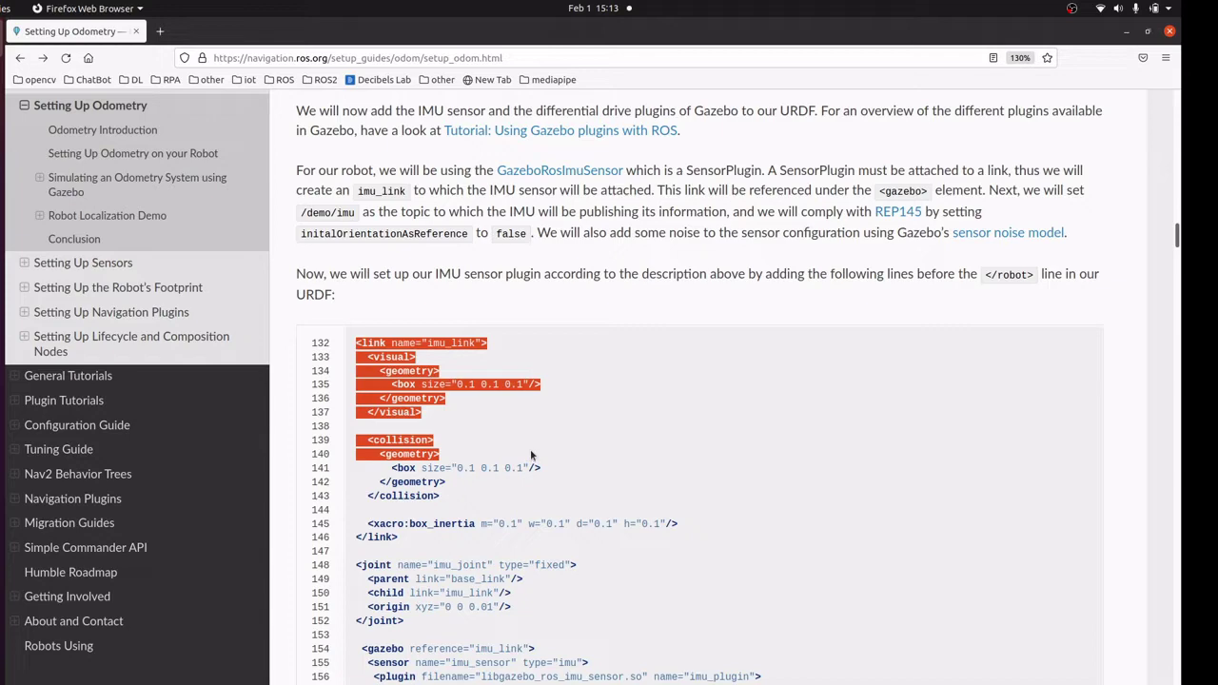
{"action": "scroll", "coordinate": [530, 450], "scroll_direction": "down", "scroll_amount": 1}
{"action": "left_click", "coordinate": [476, 371]}
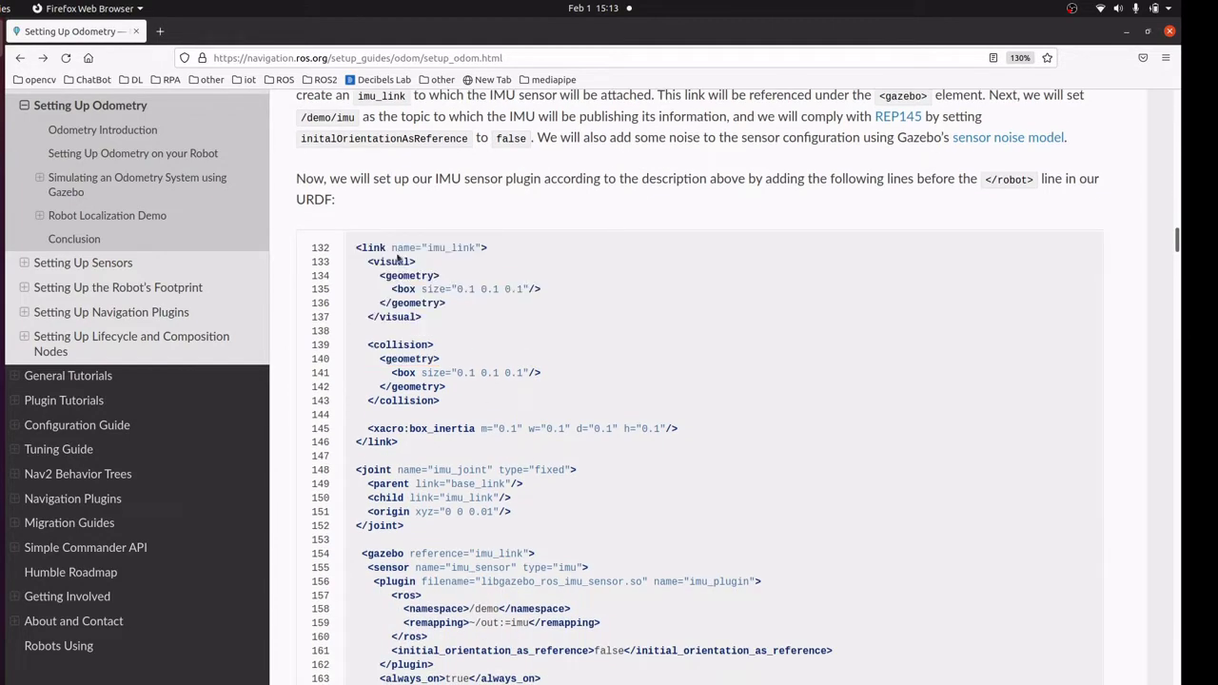
{"action": "left_click_drag", "start_coordinate": [357, 248], "coordinate": [538, 448]}
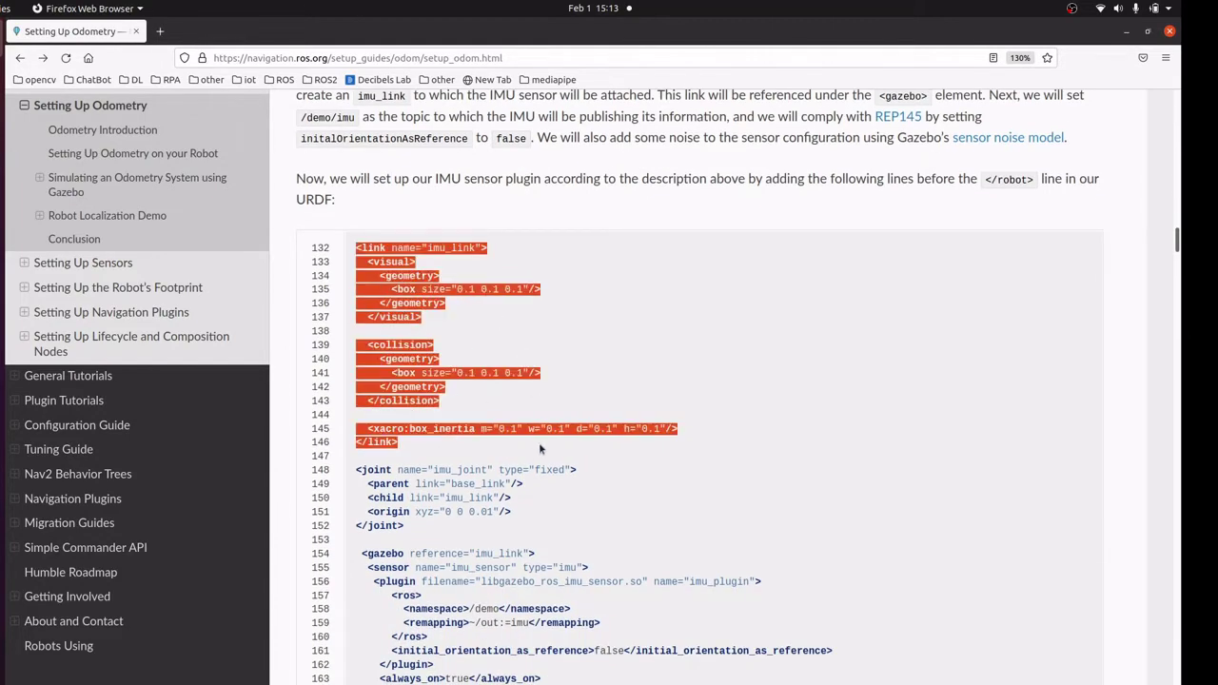
{"action": "scroll", "coordinate": [539, 442], "scroll_direction": "down", "scroll_amount": 2}
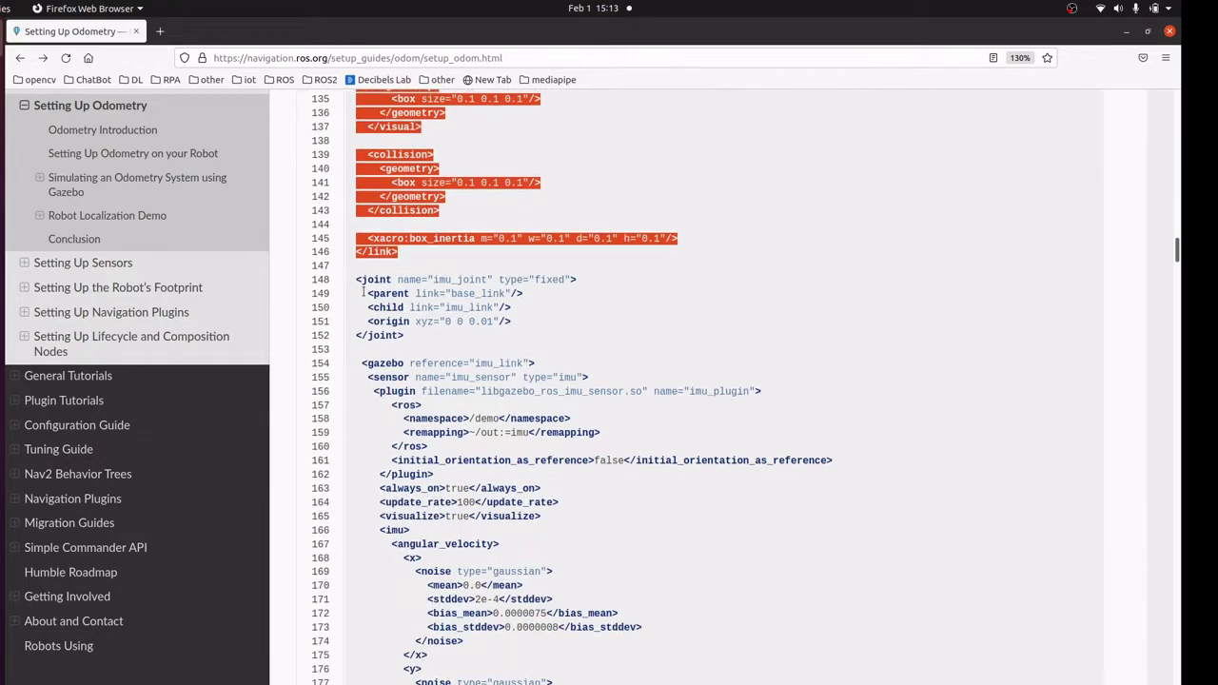
{"action": "left_click", "coordinate": [362, 282]}
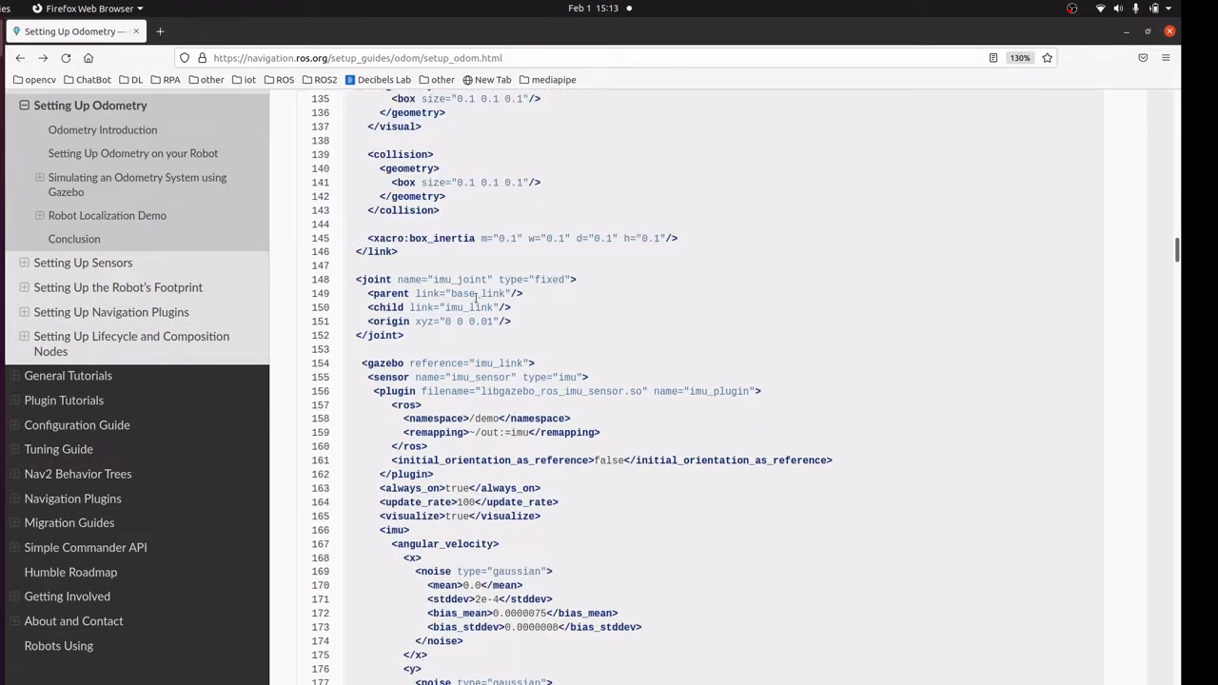
{"action": "double_click", "coordinate": [475, 295]}
- Review the IMU gazebo plugin lines 154–183 and its /demo namespace remapping, reaching diff_drive
{"action": "scroll", "coordinate": [431, 353], "scroll_direction": "down", "scroll_amount": 4}
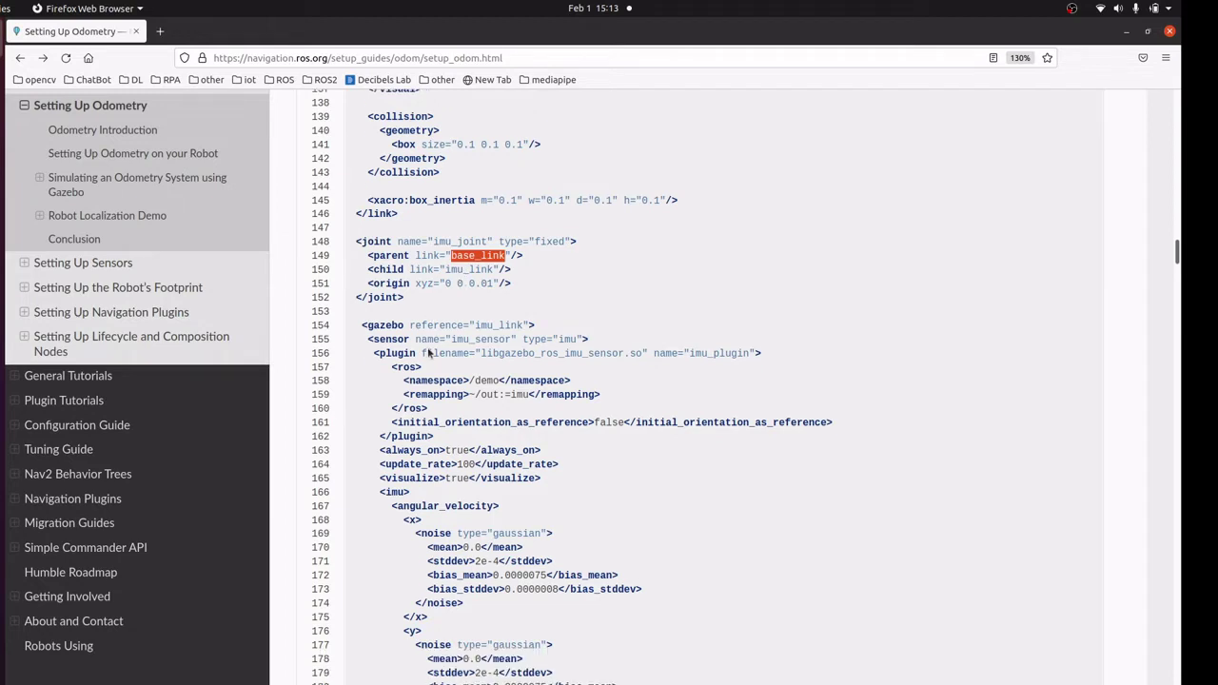
{"action": "left_click_drag", "start_coordinate": [351, 175], "coordinate": [592, 543]}
{"action": "left_click", "coordinate": [564, 359]}
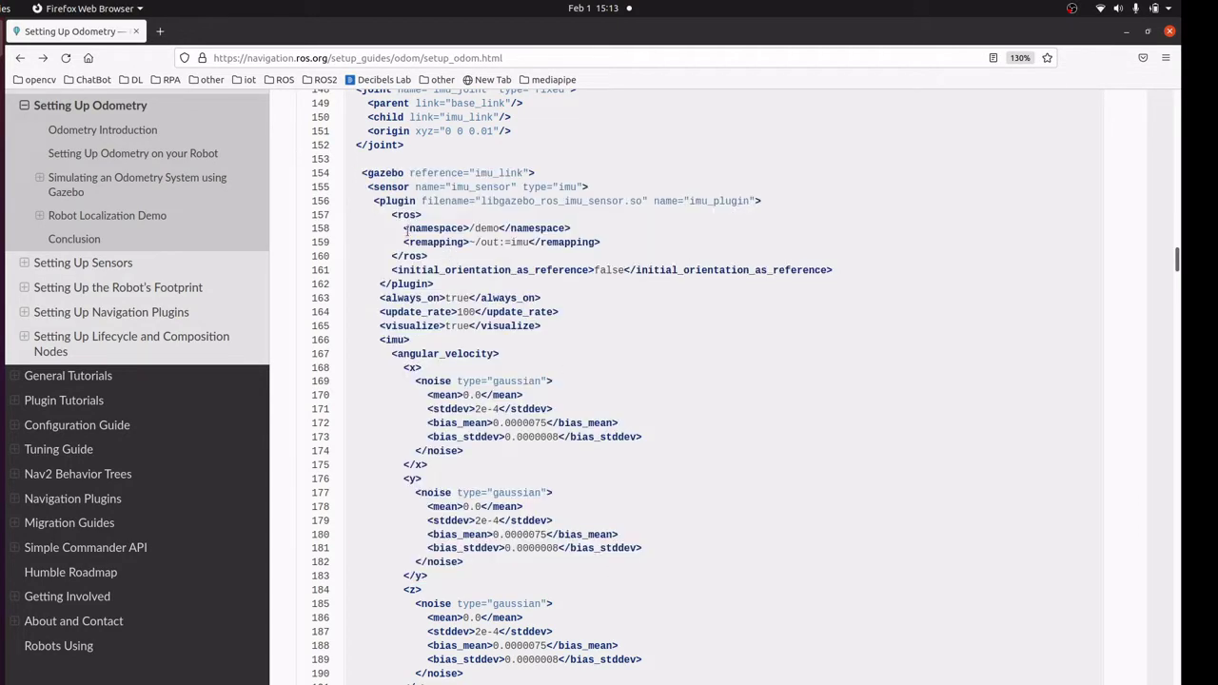
{"action": "left_click_drag", "start_coordinate": [403, 228], "coordinate": [603, 242]}
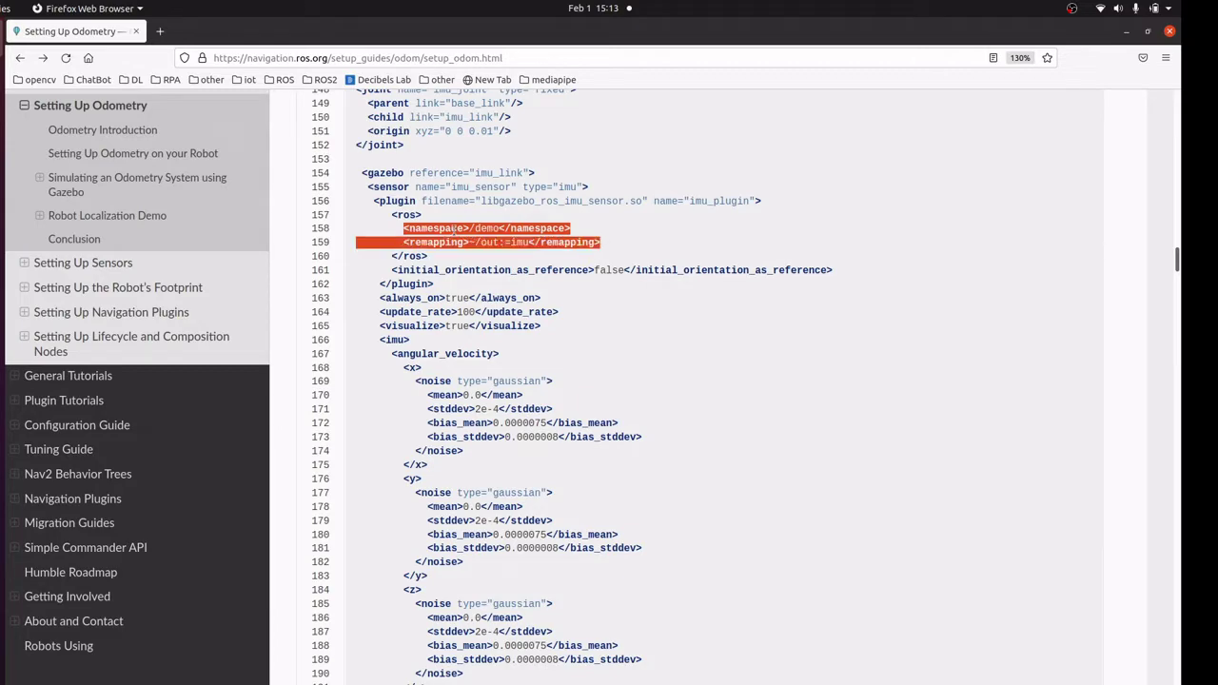
{"action": "scroll", "coordinate": [448, 250], "scroll_direction": "down", "scroll_amount": 10}
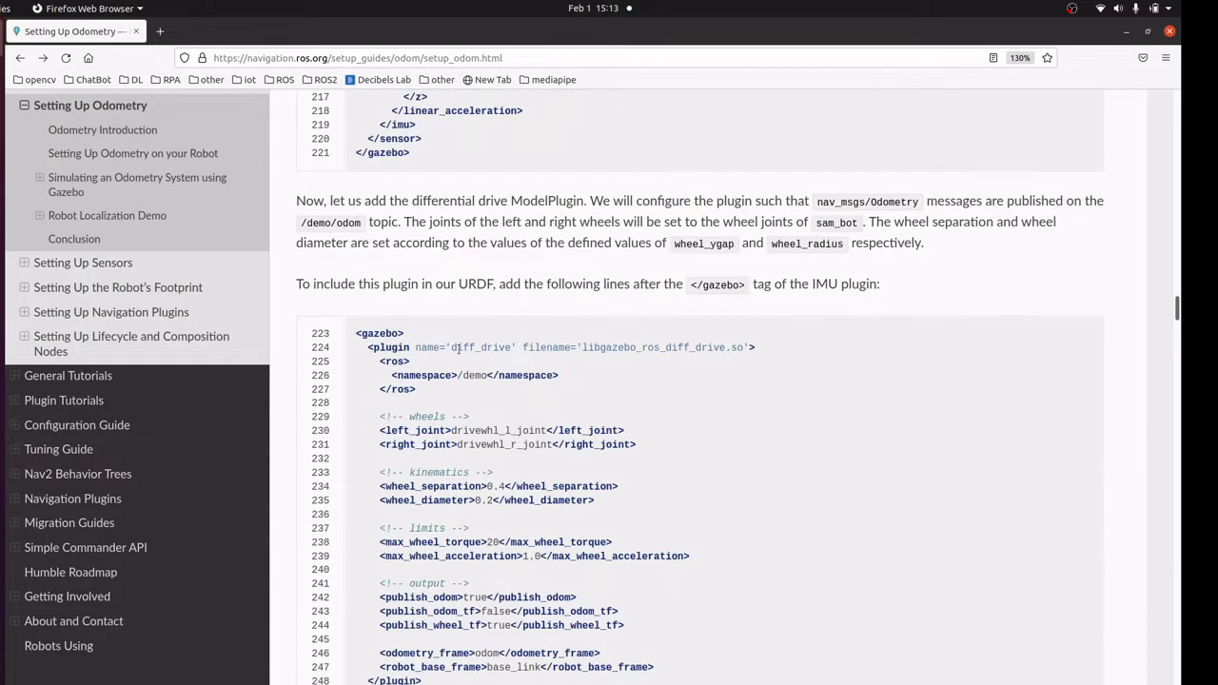
{"action": "scroll", "coordinate": [471, 367], "scroll_direction": "down", "scroll_amount": 2}
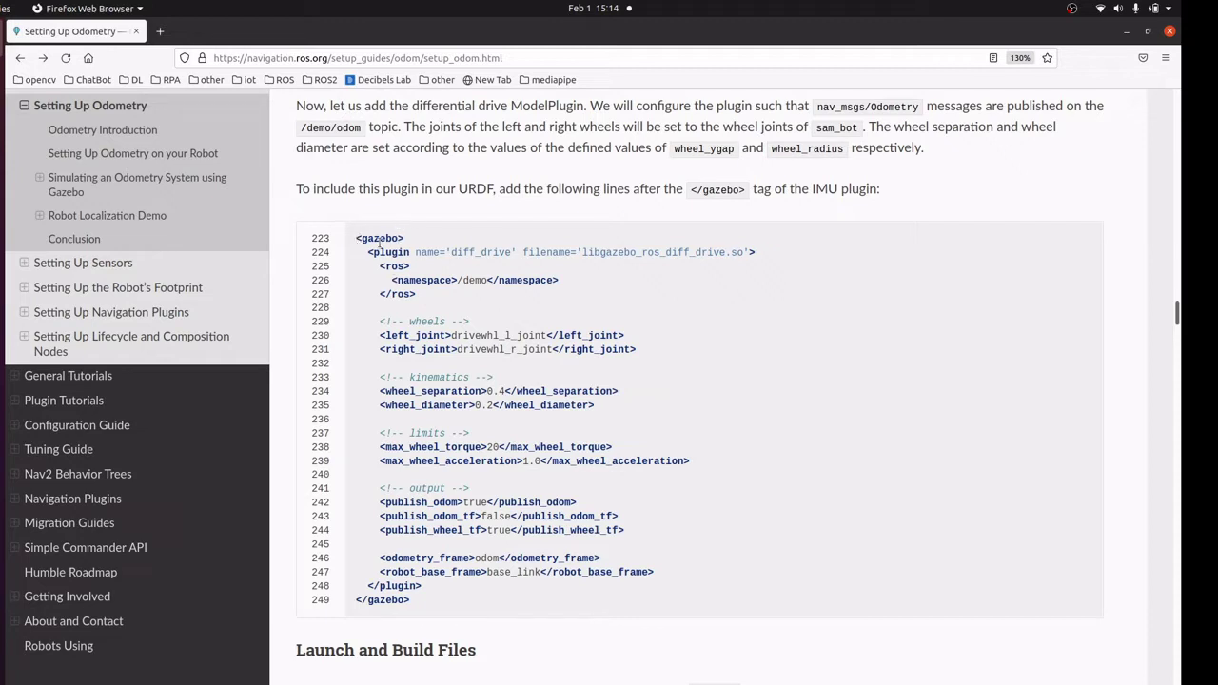
{"action": "left_click_drag", "start_coordinate": [357, 239], "coordinate": [525, 602]}
{"action": "left_click", "coordinate": [626, 403]}
- Select the joint_state_publisher_gui_node snippet that the launch file removes
{"action": "scroll", "coordinate": [617, 376], "scroll_direction": "down", "scroll_amount": 5}
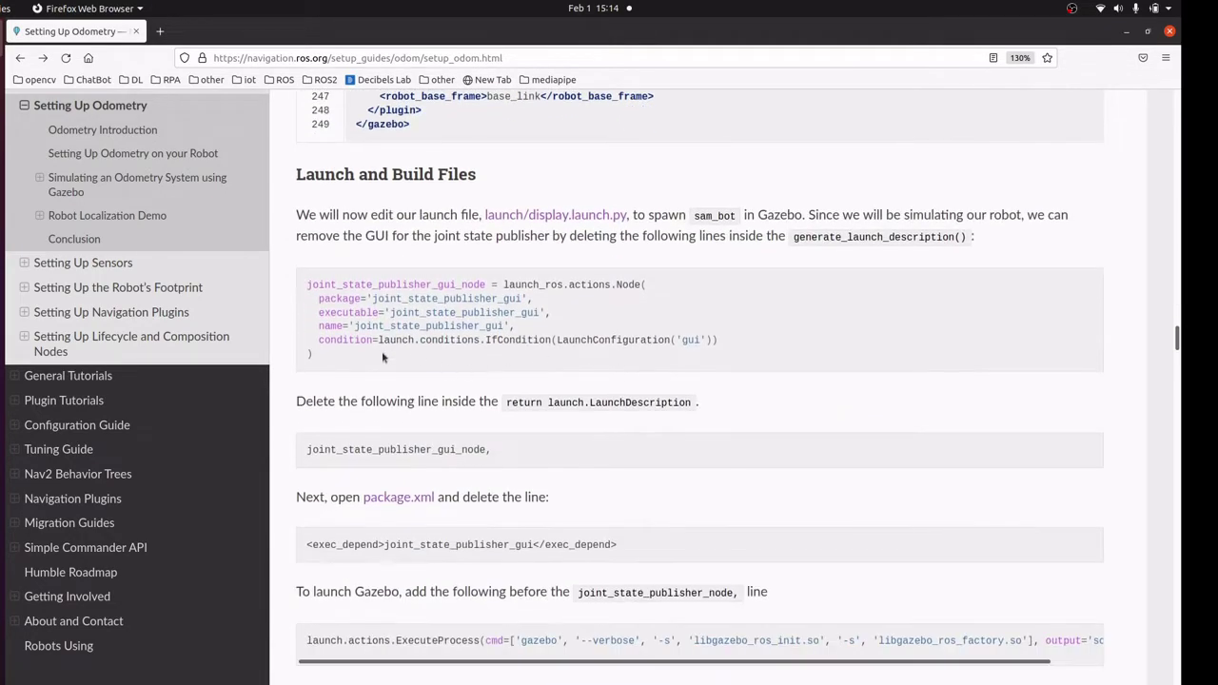
{"action": "left_click_drag", "start_coordinate": [349, 358], "coordinate": [296, 279]}
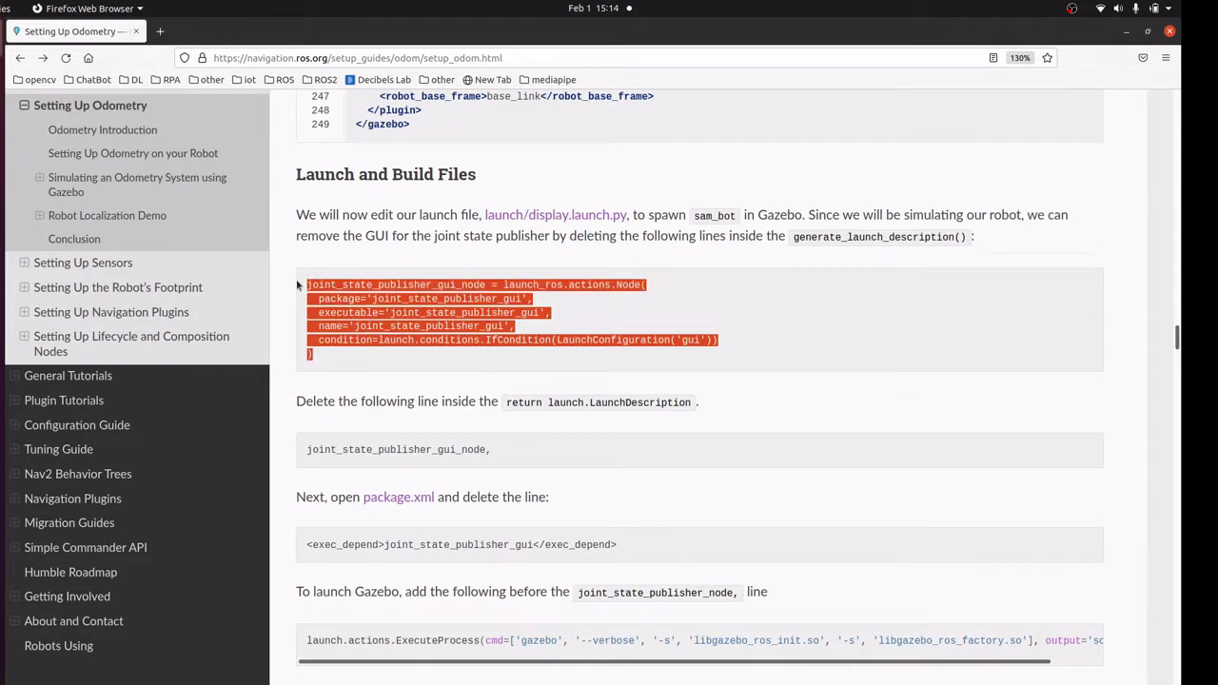
{"action": "scroll", "coordinate": [457, 324], "scroll_direction": "down", "scroll_amount": 1}
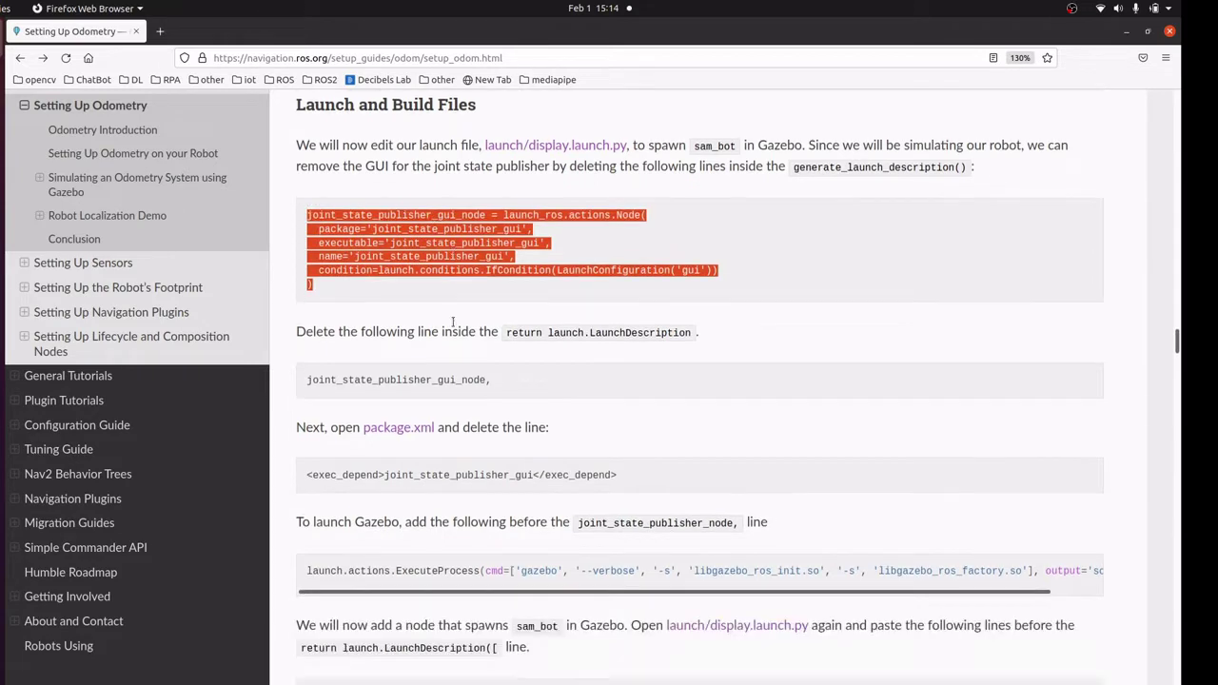
{"action": "scroll", "coordinate": [514, 470], "scroll_direction": "down", "scroll_amount": 2}
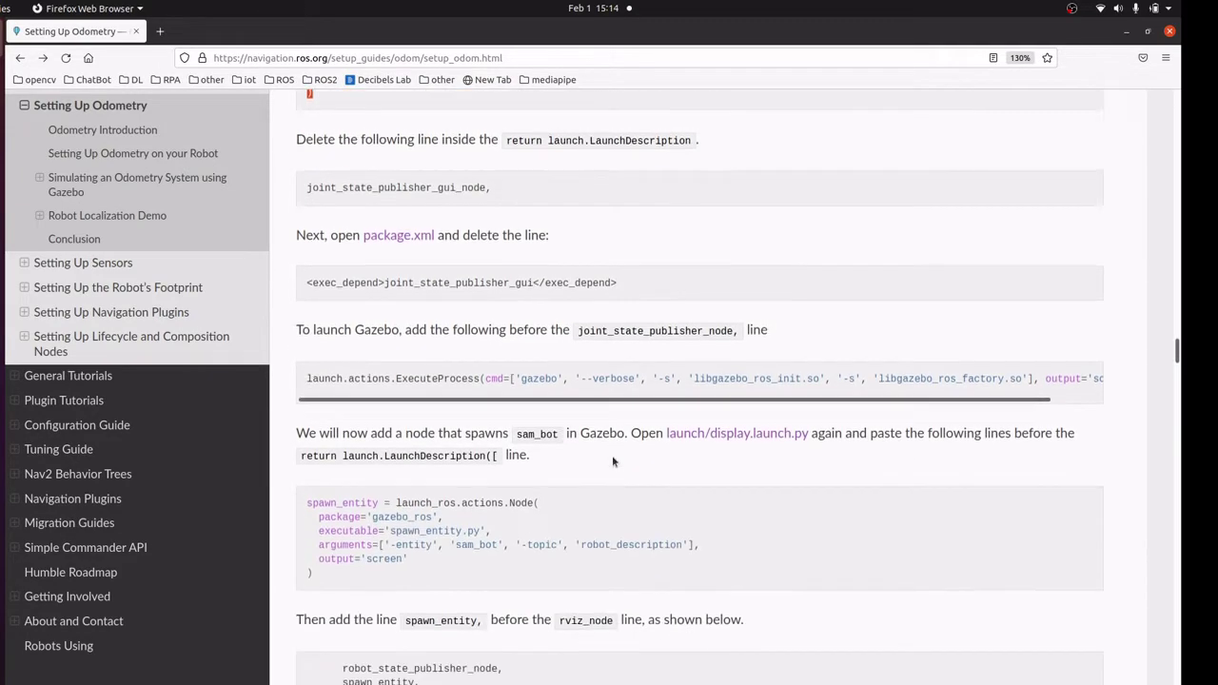
{"action": "scroll", "coordinate": [526, 265], "scroll_direction": "down", "scroll_amount": 2}
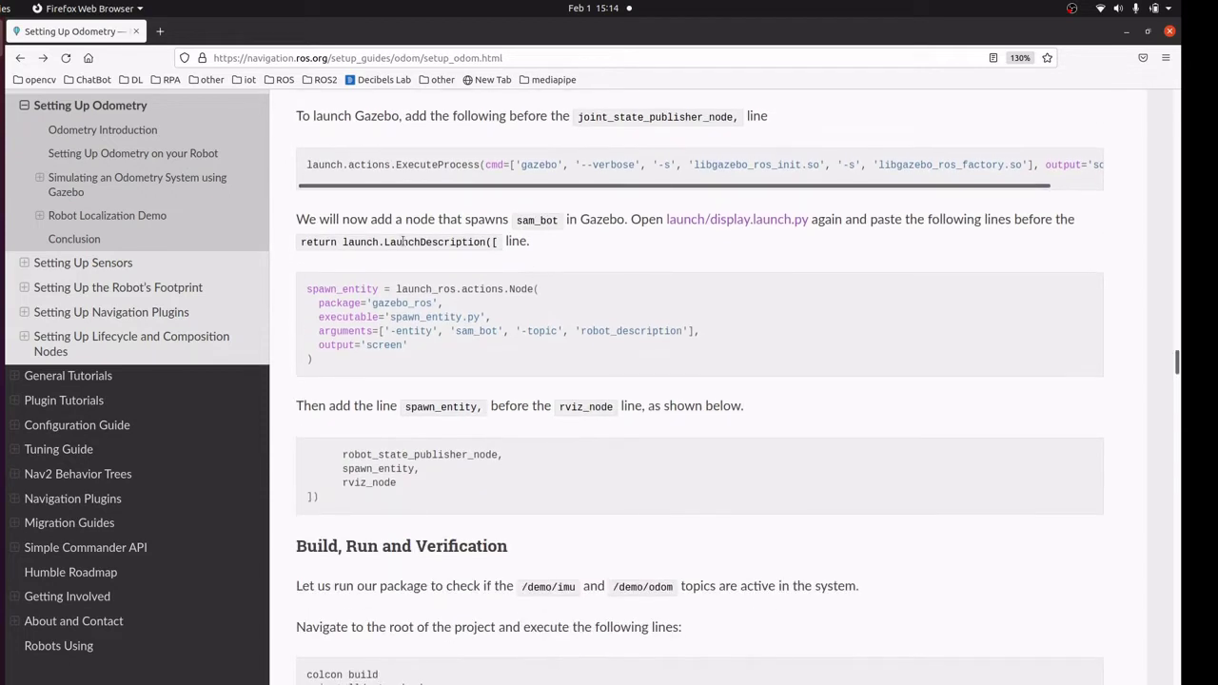
{"action": "scroll", "coordinate": [501, 253], "scroll_direction": "up", "scroll_amount": 1}
- Highlight the Gazebo ExecuteProcess arguments and spawn_entity node code, reaching Build, Run and Verification
{"action": "left_click_drag", "start_coordinate": [486, 260], "coordinate": [721, 275]}
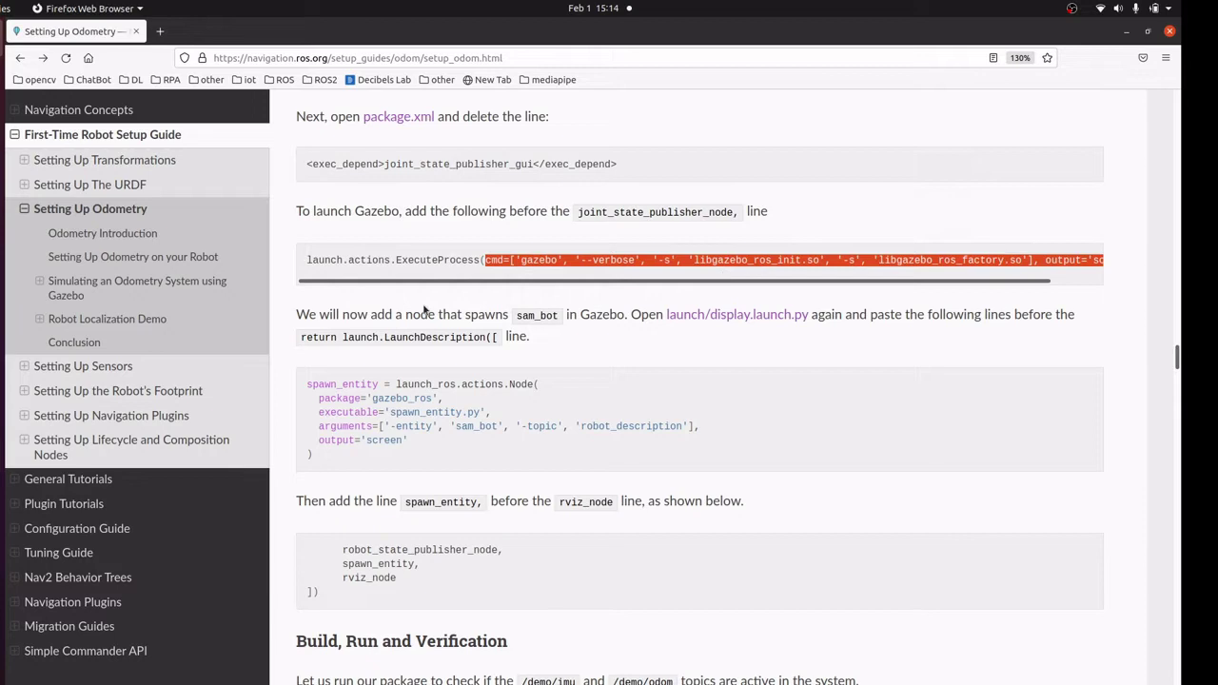
{"action": "scroll", "coordinate": [419, 324], "scroll_direction": "down", "scroll_amount": 1}
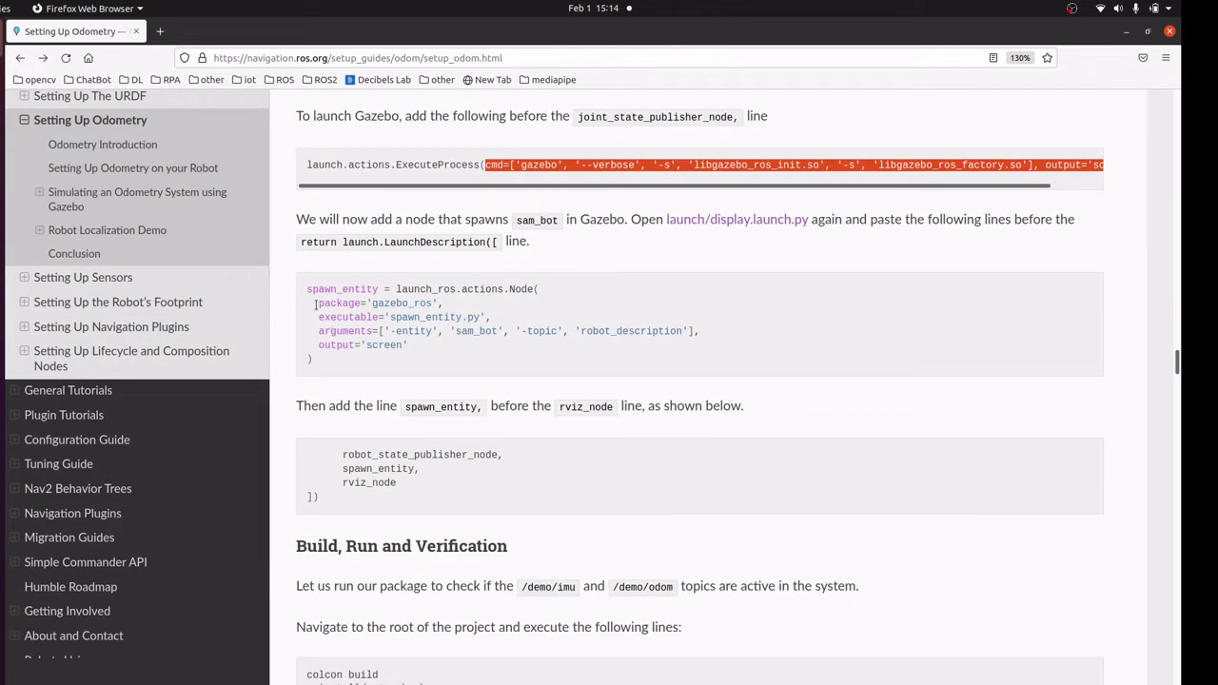
{"action": "left_click_drag", "start_coordinate": [306, 288], "coordinate": [343, 368]}
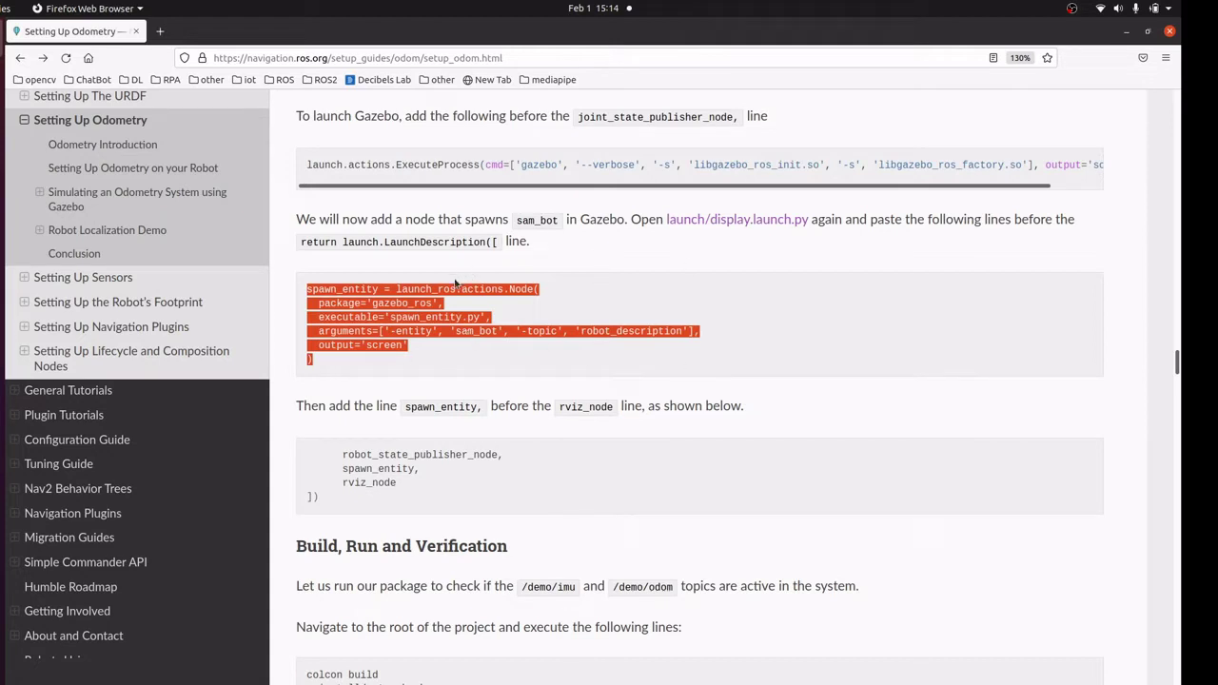
{"action": "scroll", "coordinate": [456, 284], "scroll_direction": "down", "scroll_amount": 1}
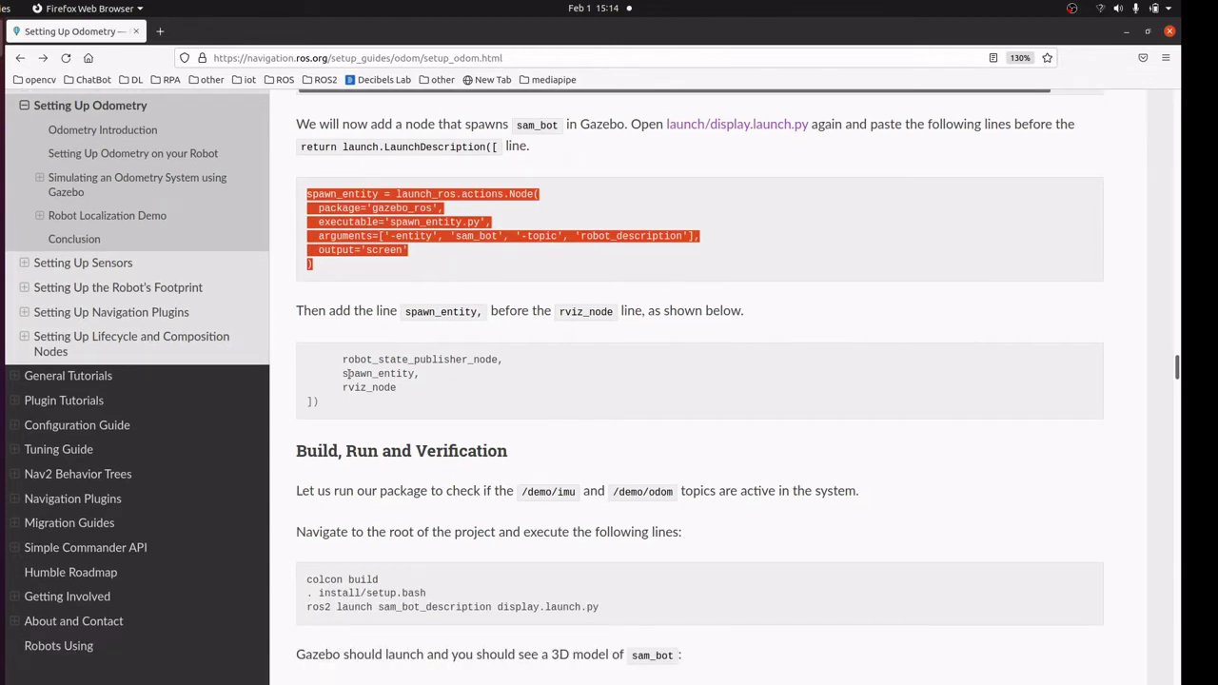
{"action": "double_click", "coordinate": [348, 374]}
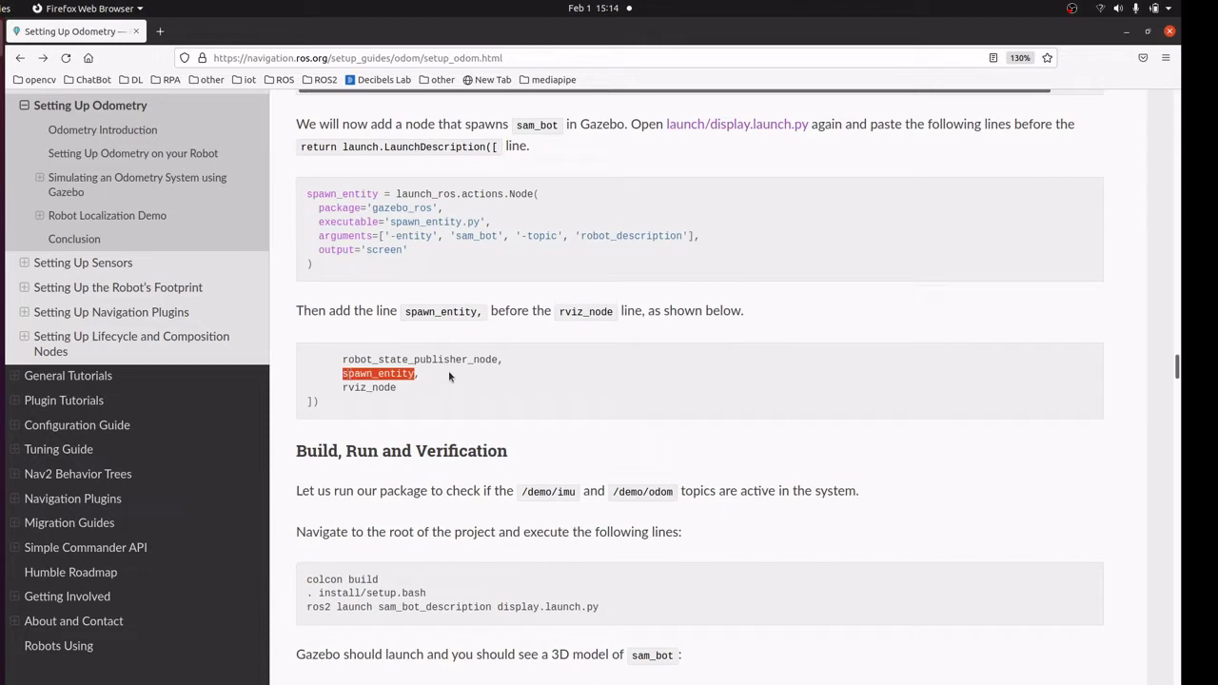
{"action": "scroll", "coordinate": [449, 370], "scroll_direction": "down", "scroll_amount": 2}
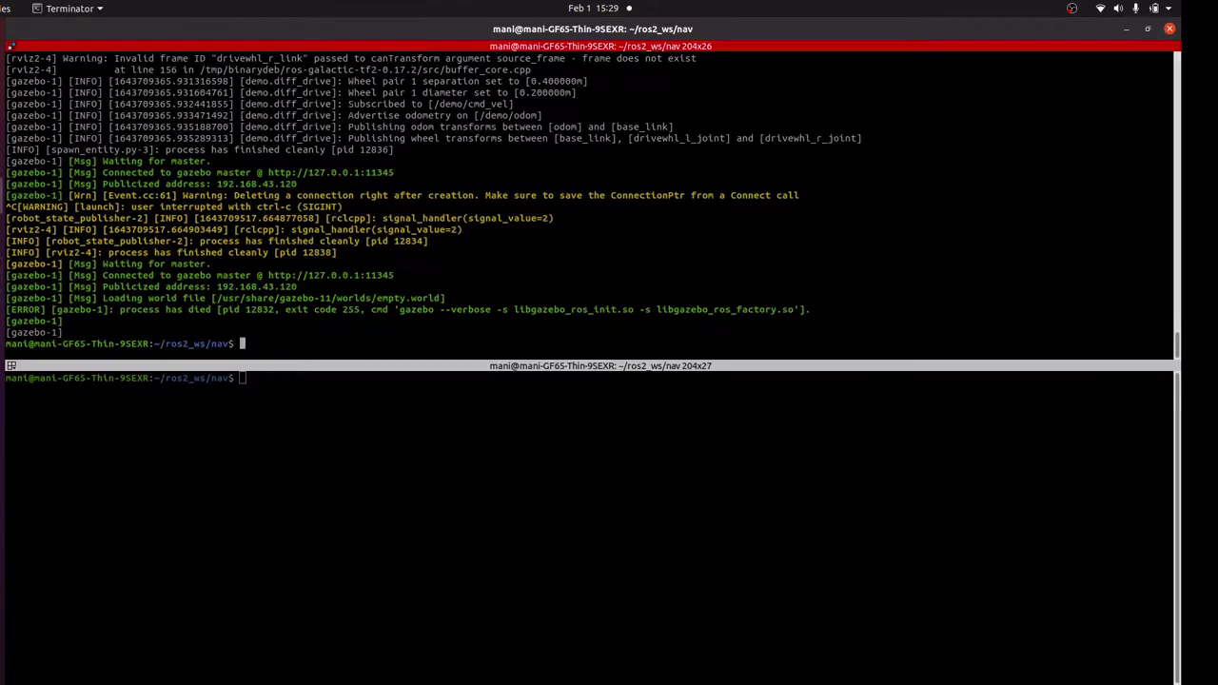
- Run 'ros2 launch sam_bot_description display.launch.py' in Terminator
{"action": "key", "text": "alt+Tab"}
{"action": "type", "text": "ros2 launch sam_bot_description display.launch.py"}
{"action": "key", "text": "Return"}
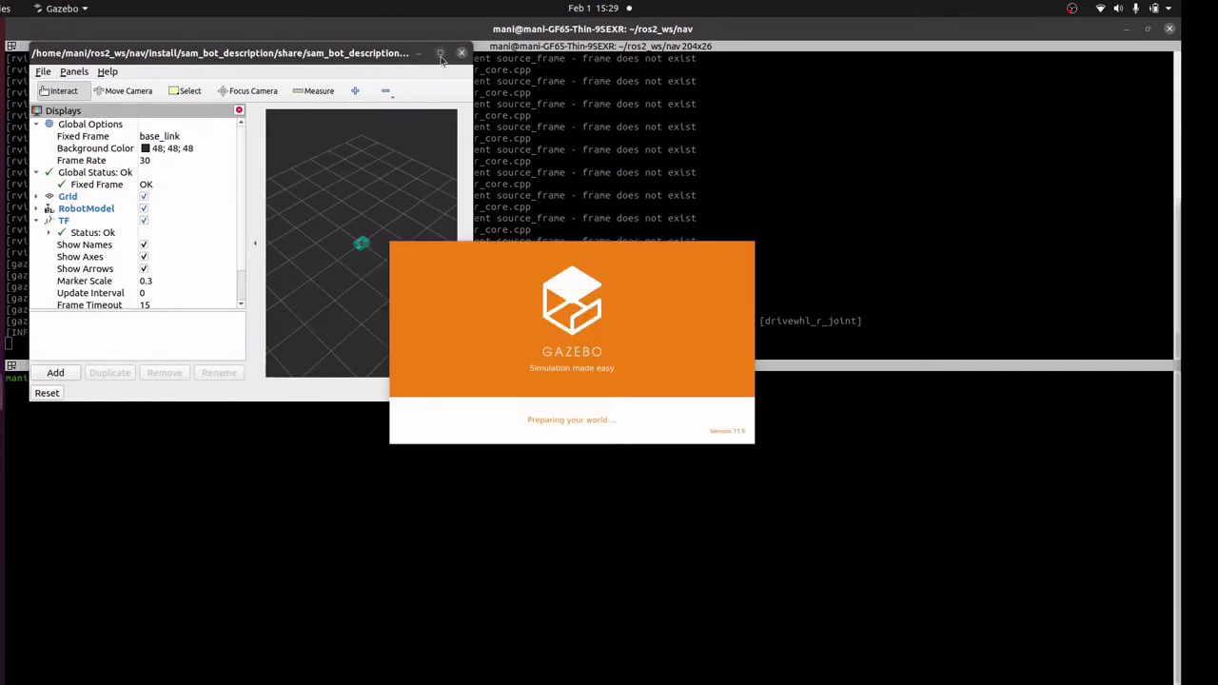
- Maximize RViz and orbit and zoom into a low side-on view of sam_bot
{"action": "double_click", "coordinate": [411, 50]}
{"action": "left_click_drag", "start_coordinate": [689, 422], "coordinate": [660, 460]}
{"action": "scroll", "coordinate": [661, 459], "scroll_direction": "up", "scroll_amount": 3}
{"action": "scroll", "coordinate": [720, 379], "scroll_direction": "up", "scroll_amount": 4}
{"action": "scroll", "coordinate": [719, 379], "scroll_direction": "up", "scroll_amount": 4}
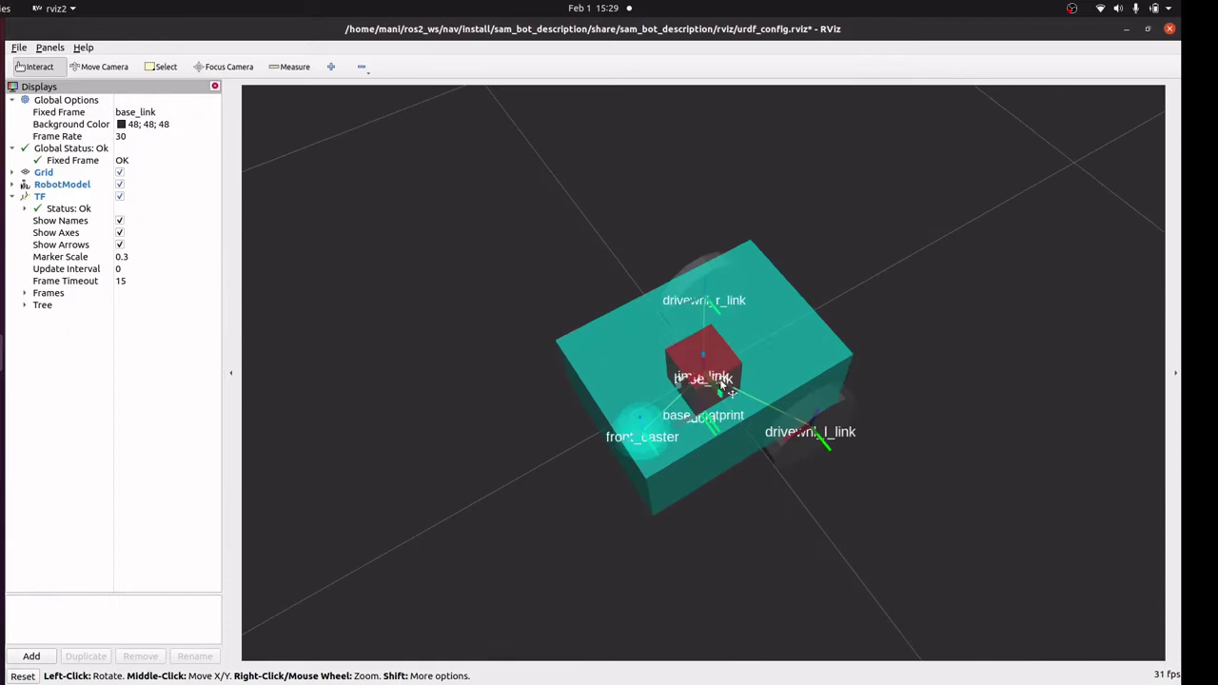
{"action": "mouse_move", "coordinate": [720, 379]}
{"action": "left_mouse_down"}
{"action": "mouse_move", "coordinate": [715, 392]}
{"action": "mouse_move", "coordinate": [700, 369]}
{"action": "left_mouse_up"}
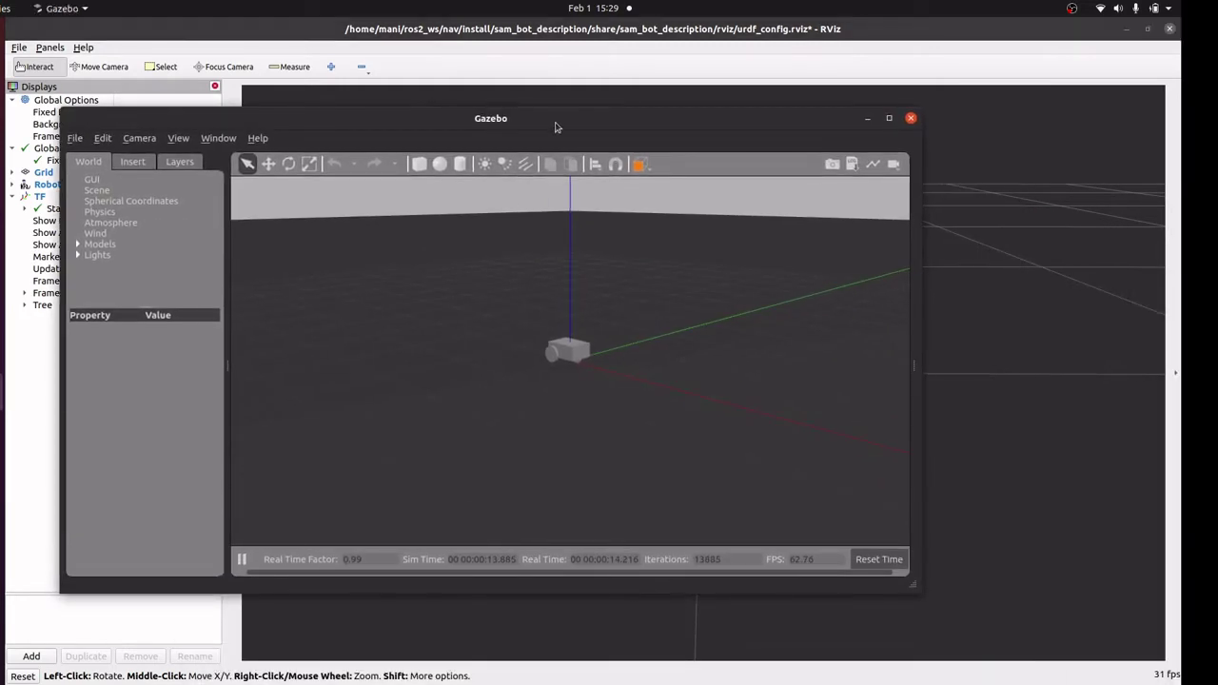
- Maximize the Gazebo window and pan so sam_bot shifts left in the scene
{"action": "double_click", "coordinate": [556, 122]}
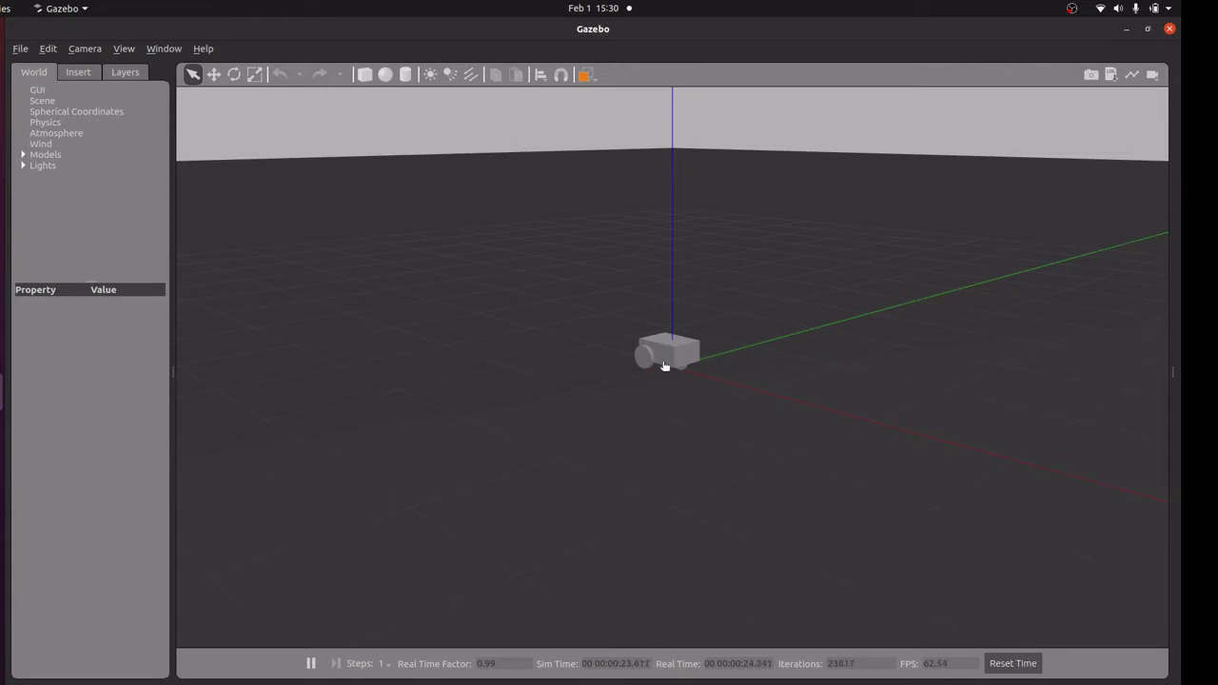
{"action": "left_click_drag", "start_coordinate": [705, 413], "coordinate": [664, 416]}
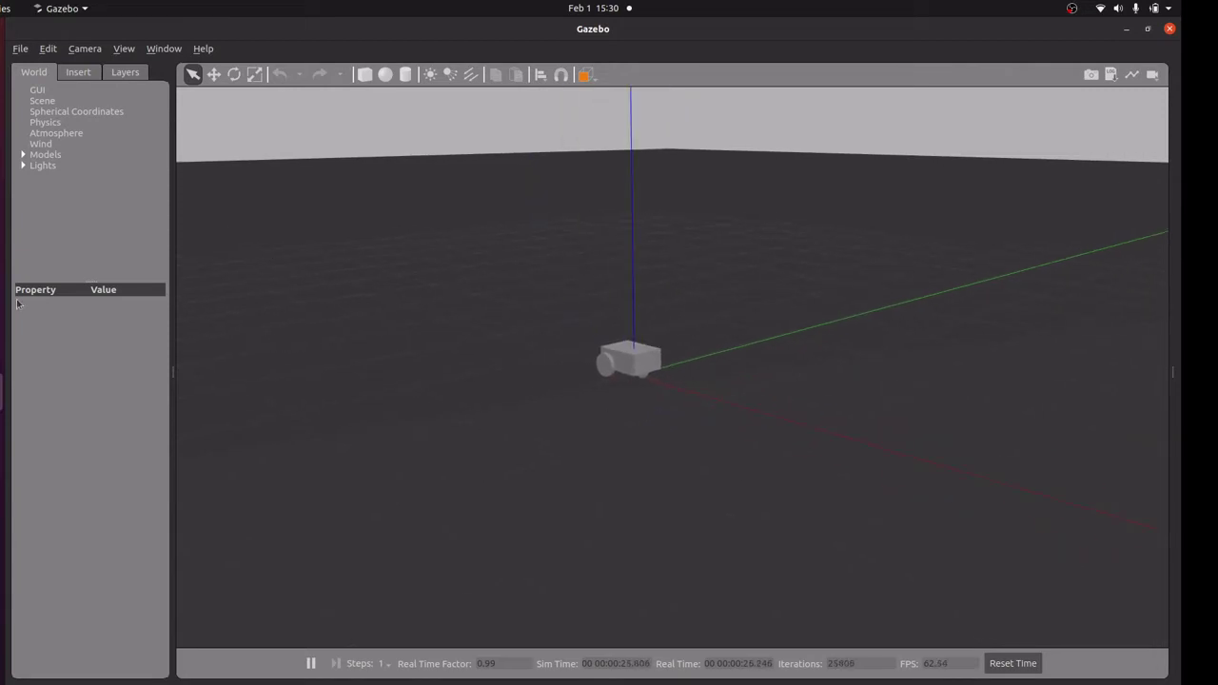
- Run 'ros2 topic list' in the lower Terminator pane
{"action": "left_click", "coordinate": [5, 195]}
{"action": "left_click", "coordinate": [264, 414]}
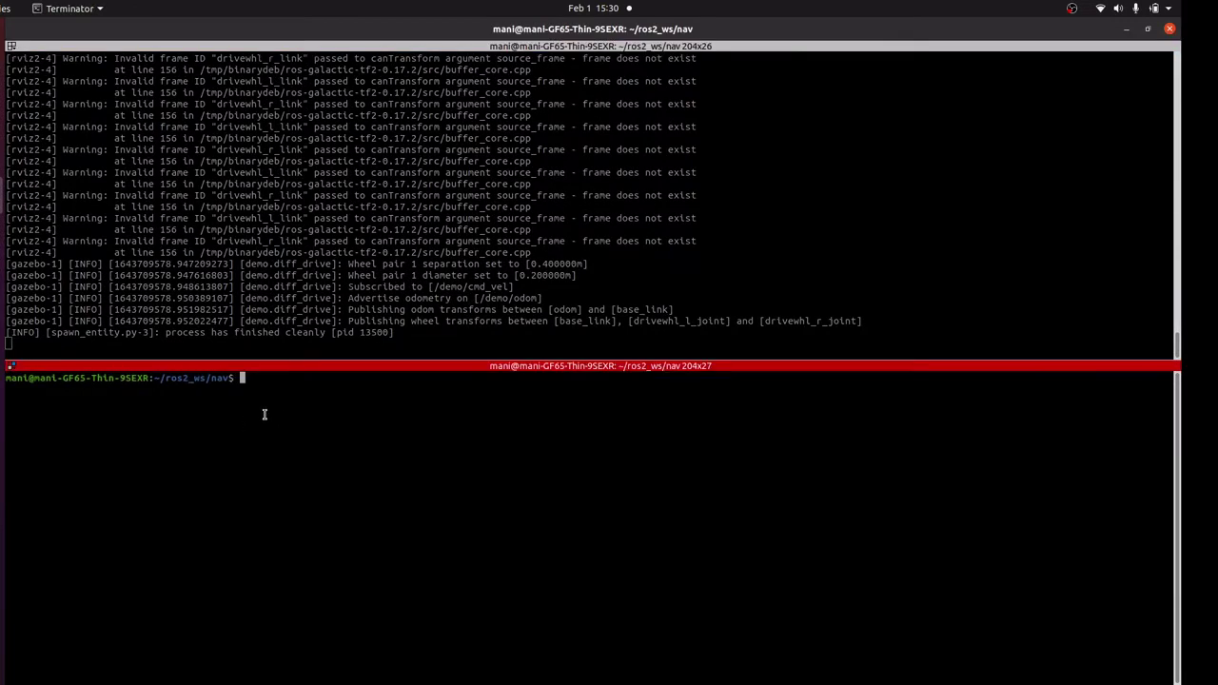
{"action": "type", "text": "ros2 topic list"}
{"action": "key", "text": "Return"}
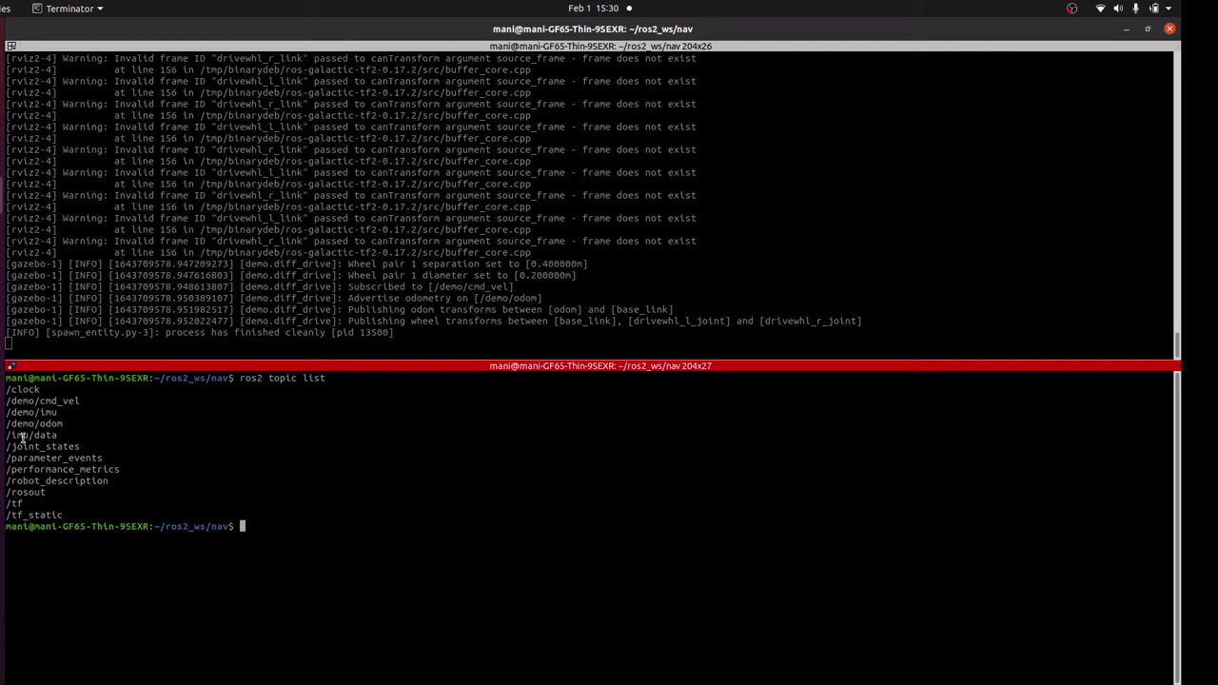
- Highlight the /demo/imu and /demo/odom entries in the topic list output
{"action": "double_click", "coordinate": [31, 412]}
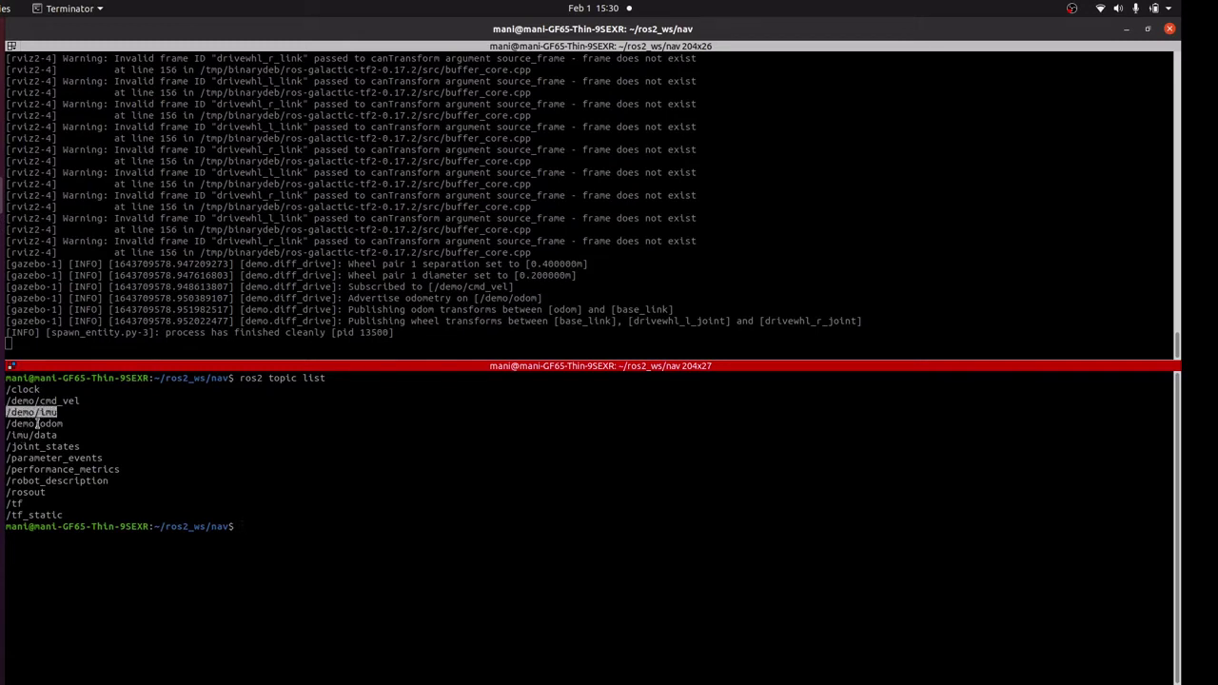
{"action": "double_click", "coordinate": [38, 422]}
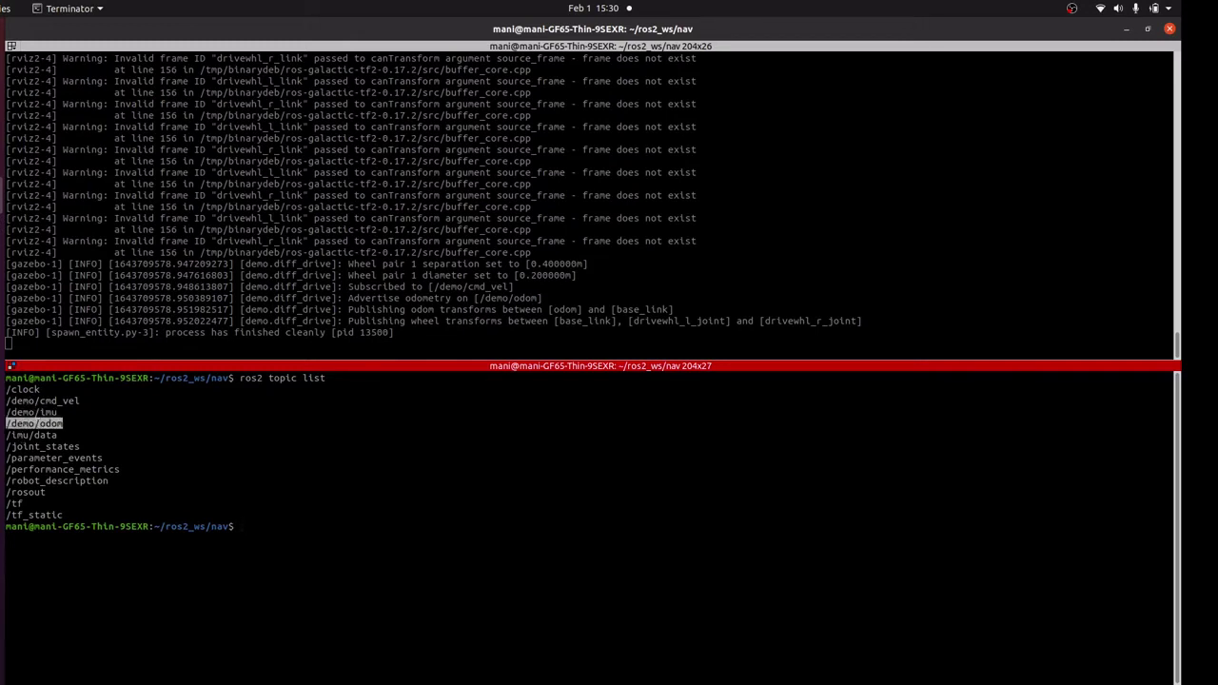
{"action": "key", "text": "alt+Tab"}
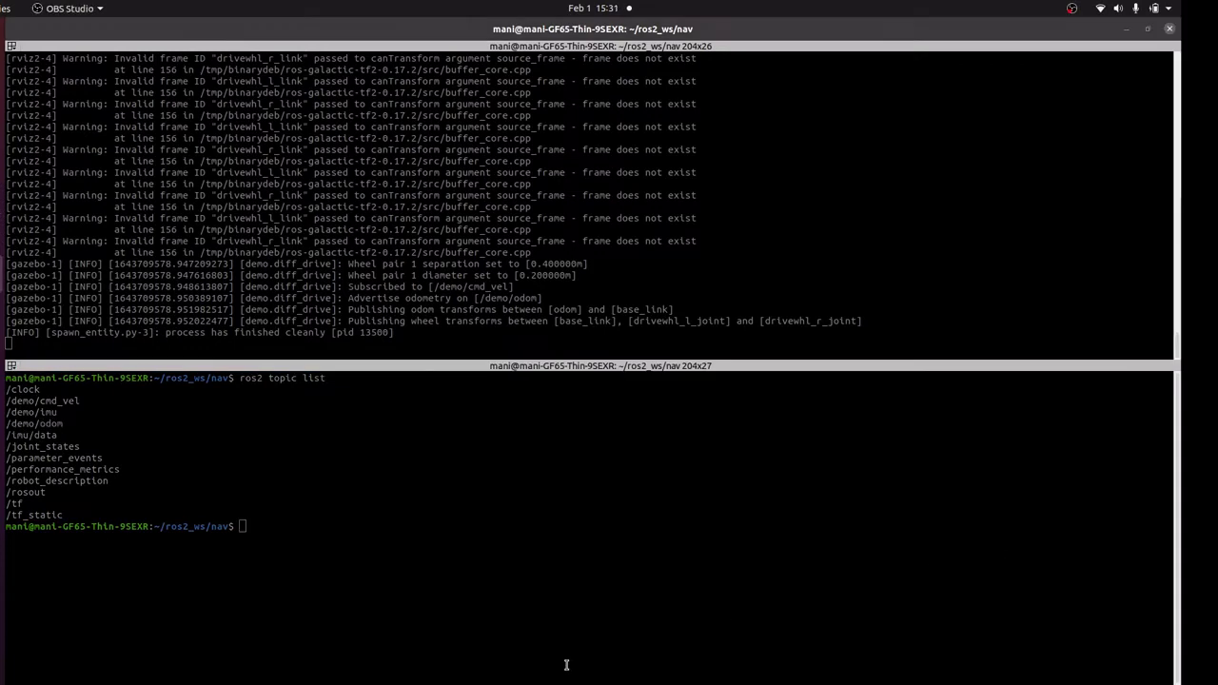
{"action": "left_click", "coordinate": [75, 427]}
{"action": "left_click_drag", "start_coordinate": [74, 426], "coordinate": [8, 411]}
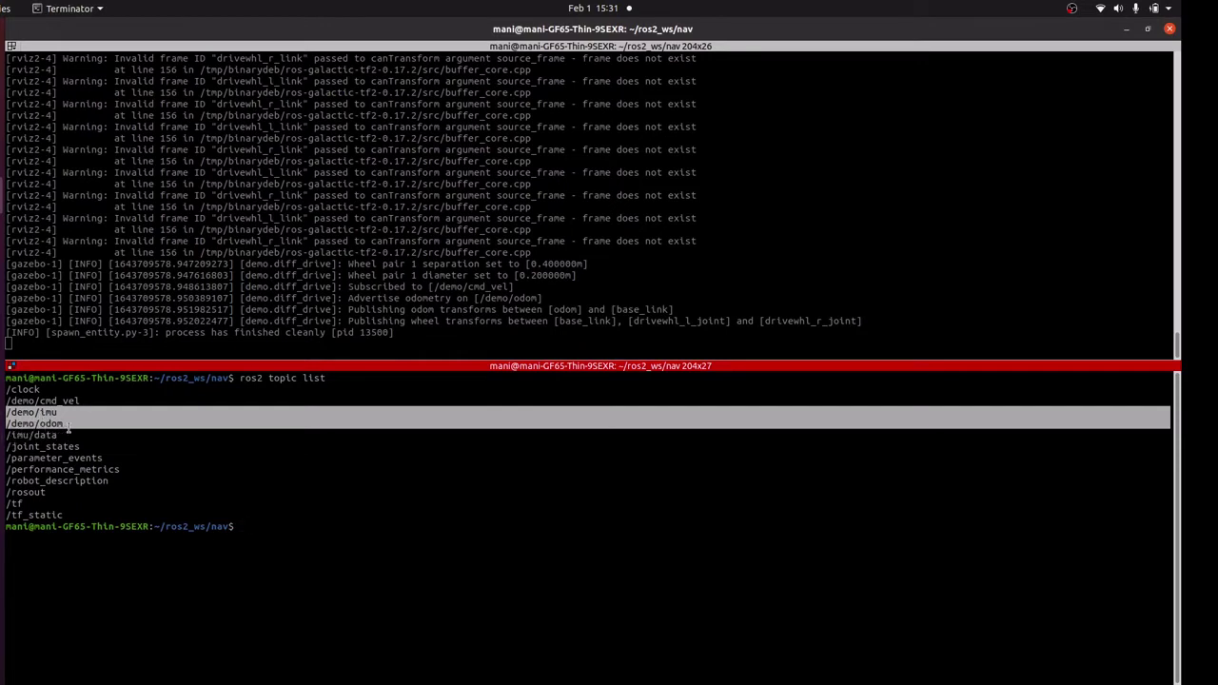
{"action": "left_click", "coordinate": [29, 412]}
{"action": "double_click", "coordinate": [28, 412]}
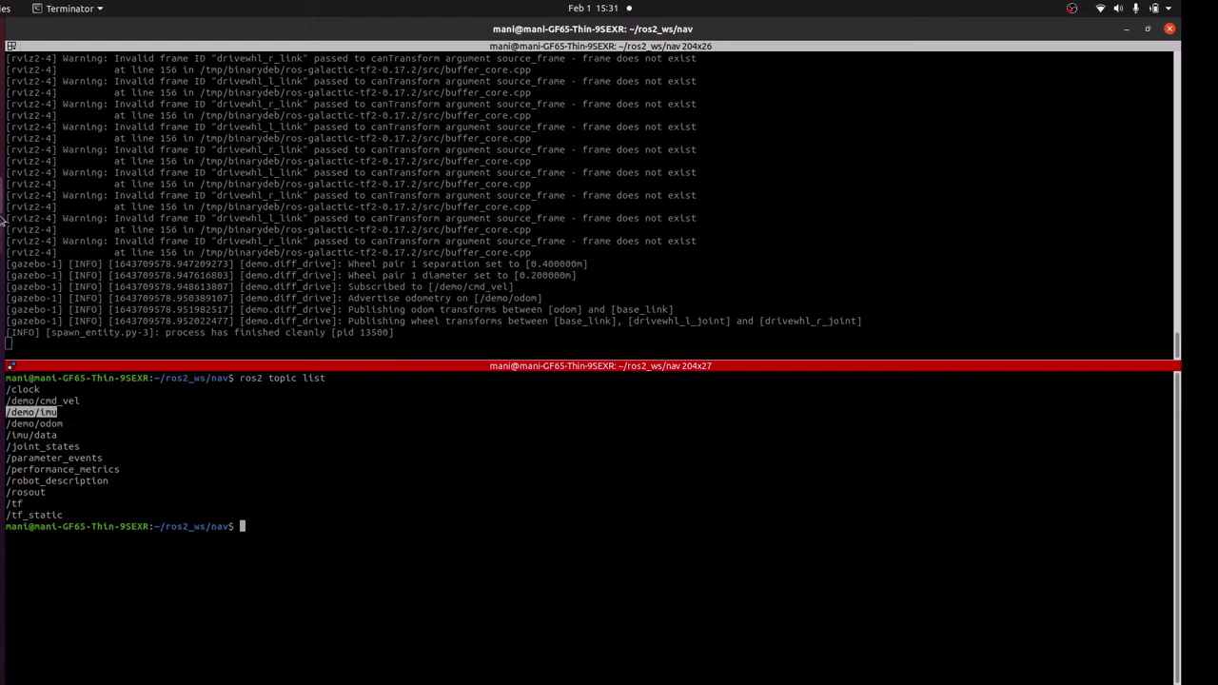
- Read the Robot Localization introduction, highlighting the Extended Kalman filter (ekf_node) mention
{"action": "key", "text": "alt+Tab"}
{"action": "scroll", "coordinate": [400, 417], "scroll_direction": "down", "scroll_amount": 5}
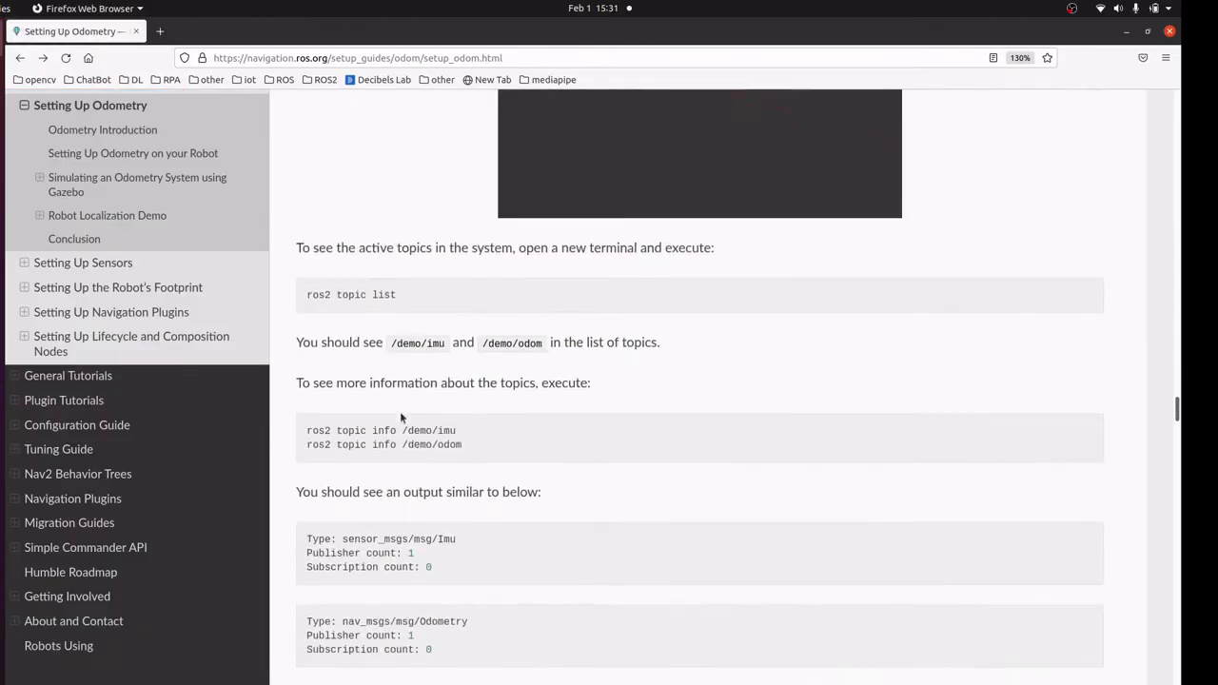
{"action": "scroll", "coordinate": [400, 416], "scroll_direction": "down", "scroll_amount": 5}
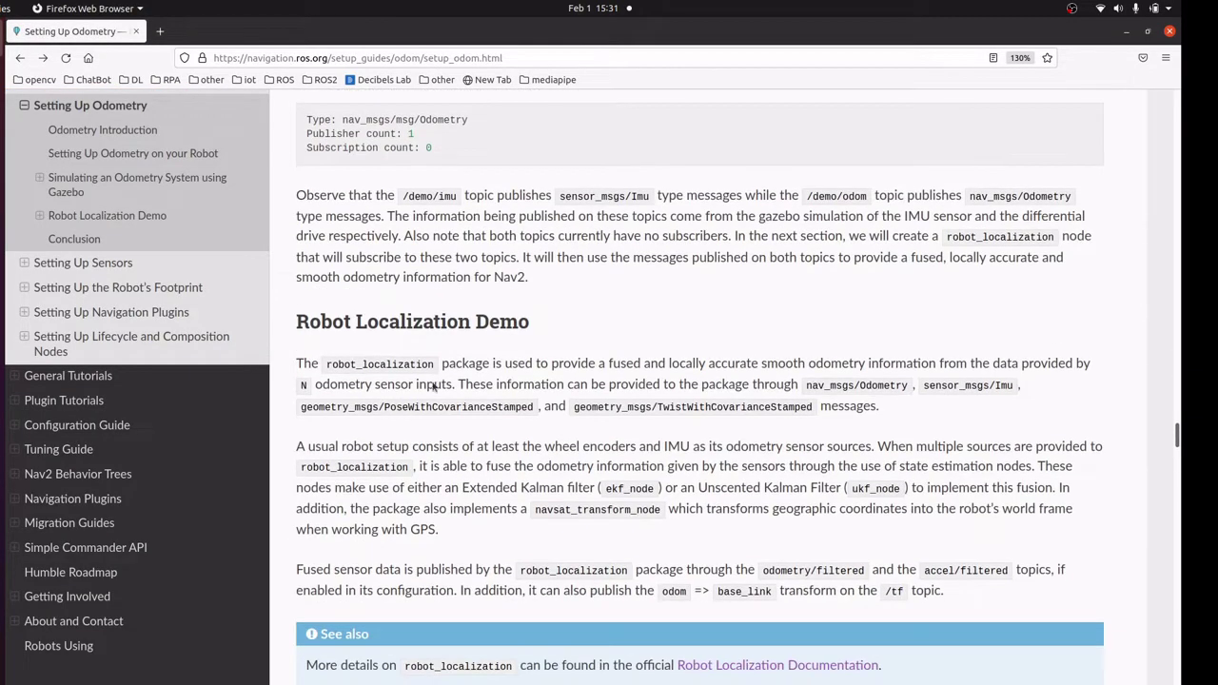
{"action": "double_click", "coordinate": [406, 323]}
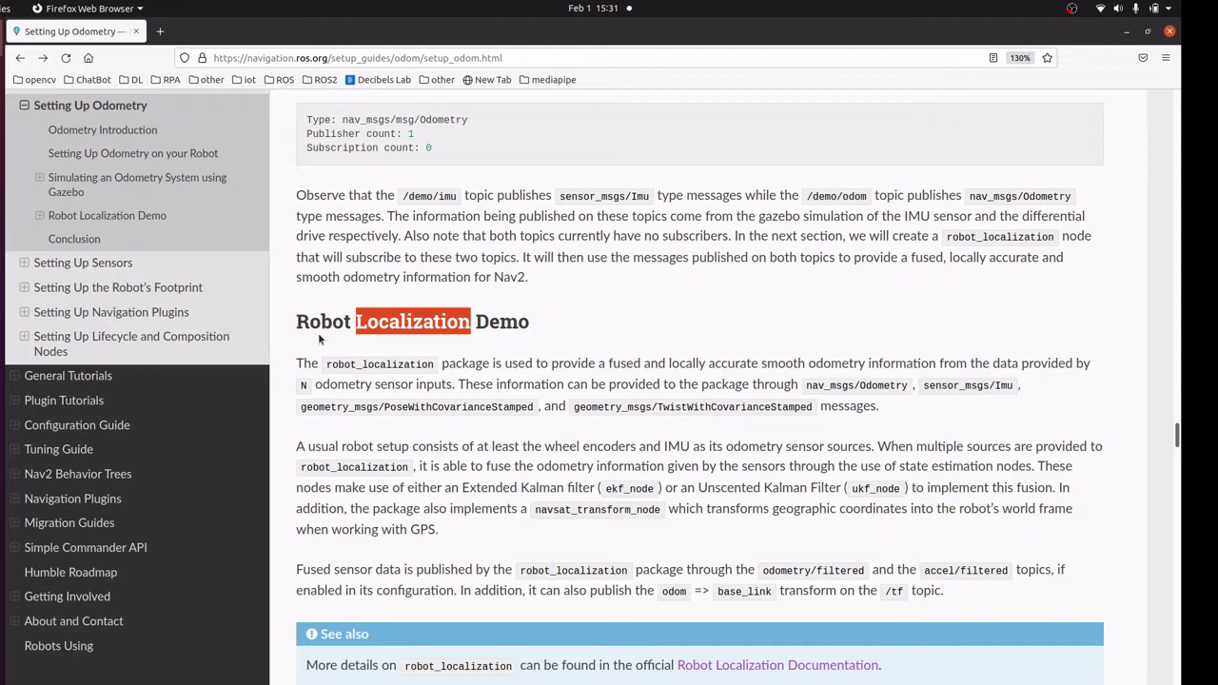
{"action": "scroll", "coordinate": [375, 333], "scroll_direction": "down", "scroll_amount": 1}
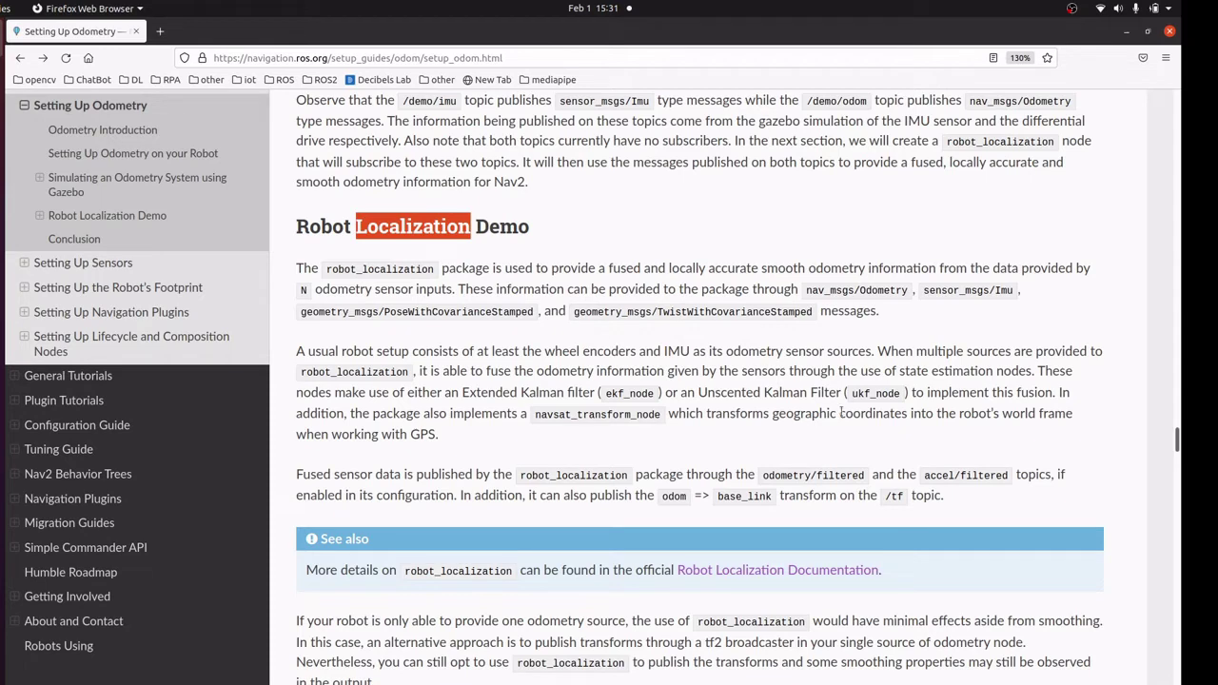
{"action": "left_click_drag", "start_coordinate": [482, 395], "coordinate": [668, 392]}
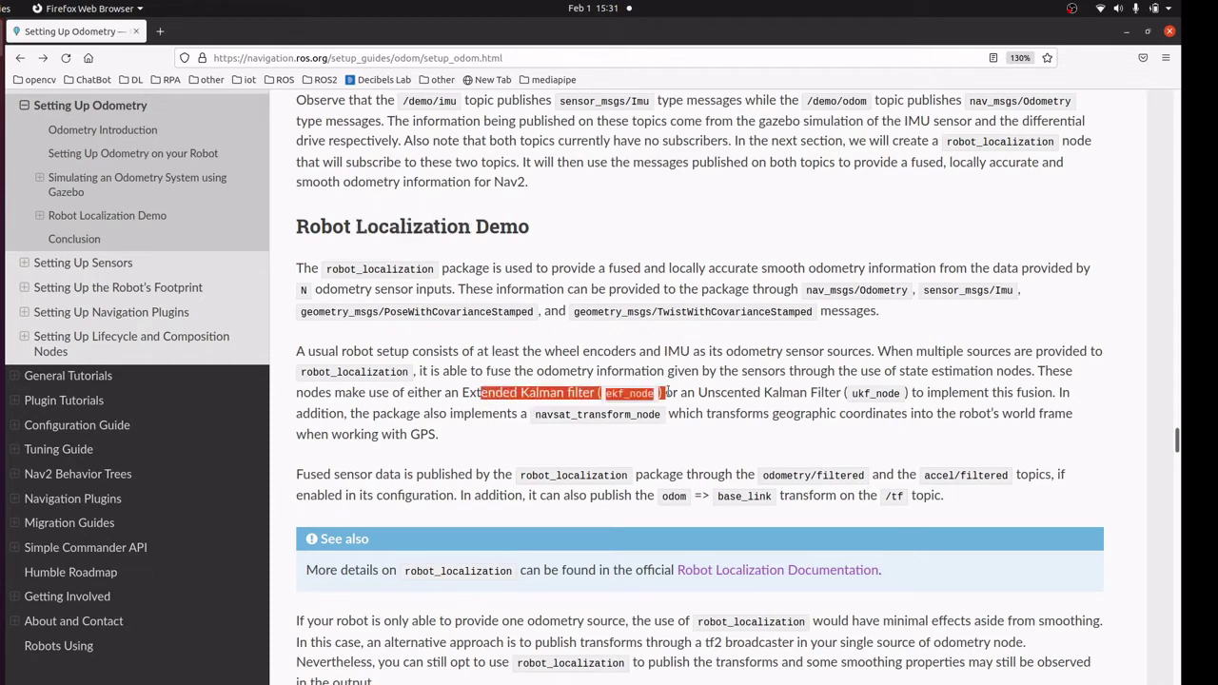
{"action": "scroll", "coordinate": [642, 380], "scroll_direction": "down", "scroll_amount": 5}
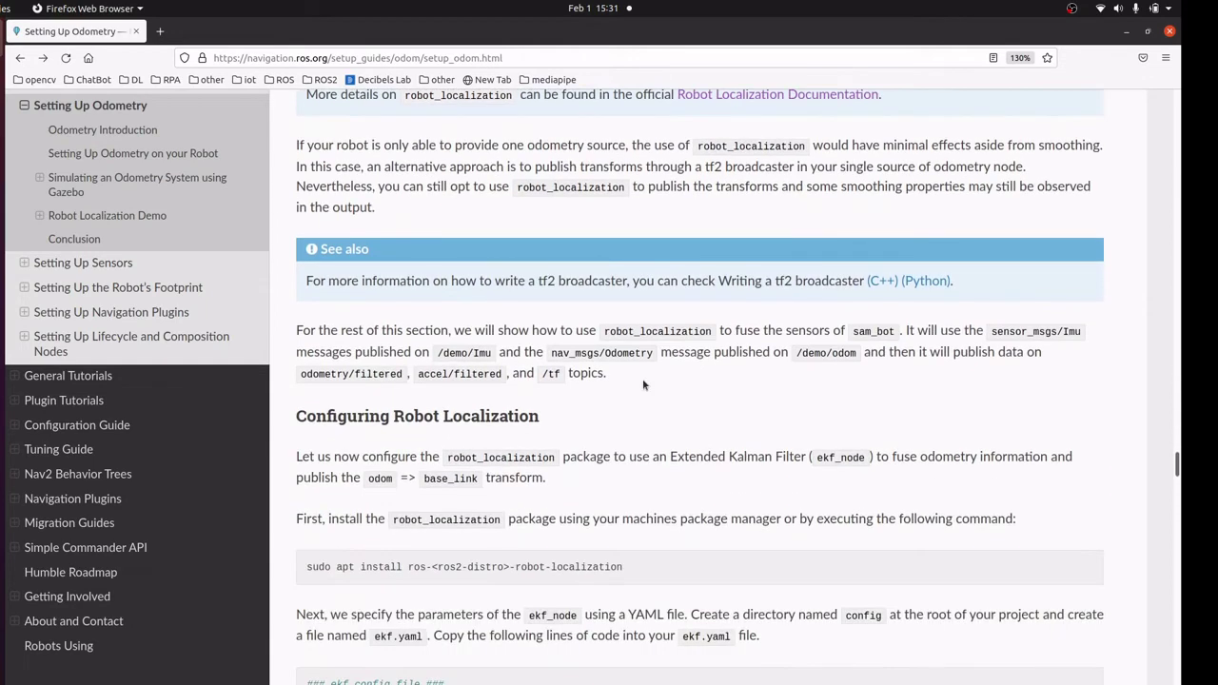
{"action": "scroll", "coordinate": [642, 379], "scroll_direction": "down", "scroll_amount": 1}
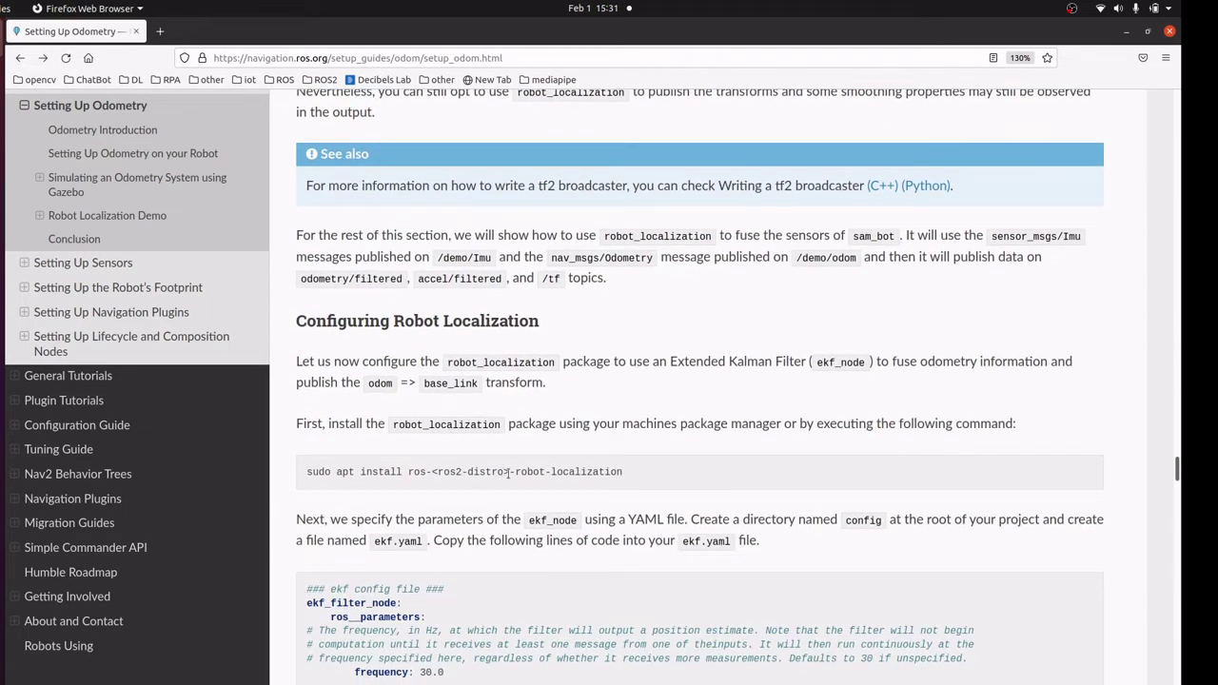
- Note the distro placeholder in the install command and the ekf.yaml file name
{"action": "left_click_drag", "start_coordinate": [515, 472], "coordinate": [503, 472]}
{"action": "scroll", "coordinate": [460, 460], "scroll_direction": "down", "scroll_amount": 3}
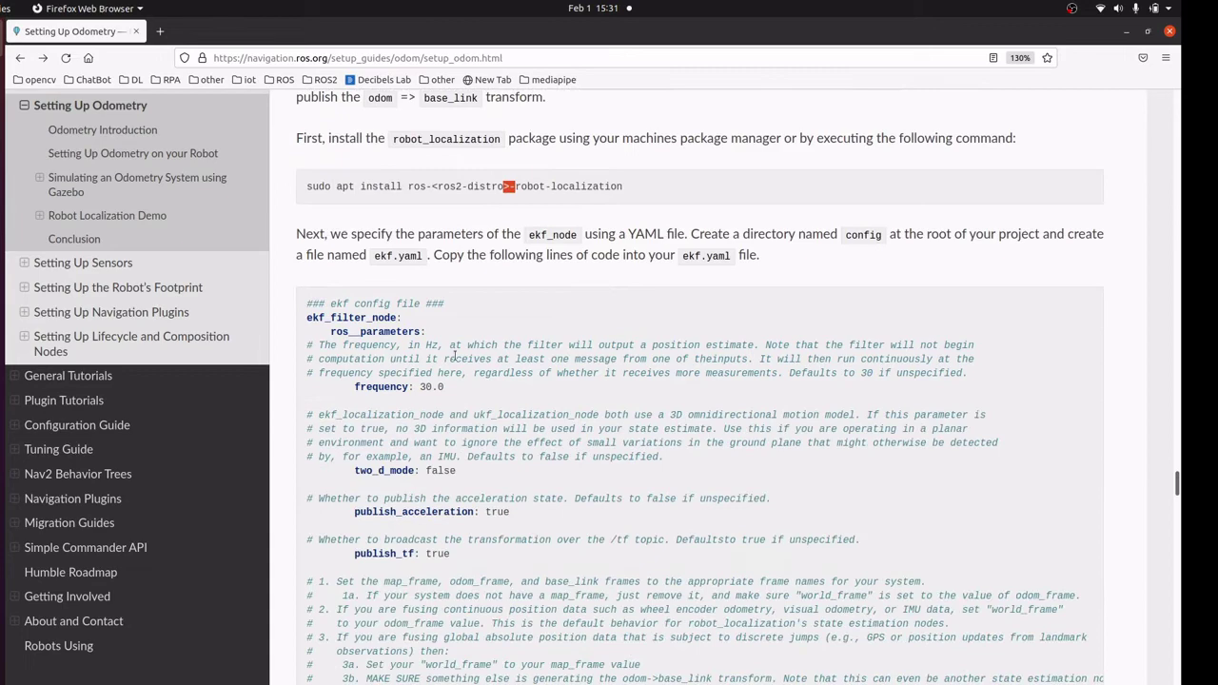
{"action": "left_click_drag", "start_coordinate": [683, 257], "coordinate": [720, 256]}
{"action": "left_click", "coordinate": [466, 356]}
{"action": "scroll", "coordinate": [466, 356], "scroll_direction": "down", "scroll_amount": 3}
{"action": "scroll", "coordinate": [81, 245], "scroll_direction": "up", "scroll_amount": 2}
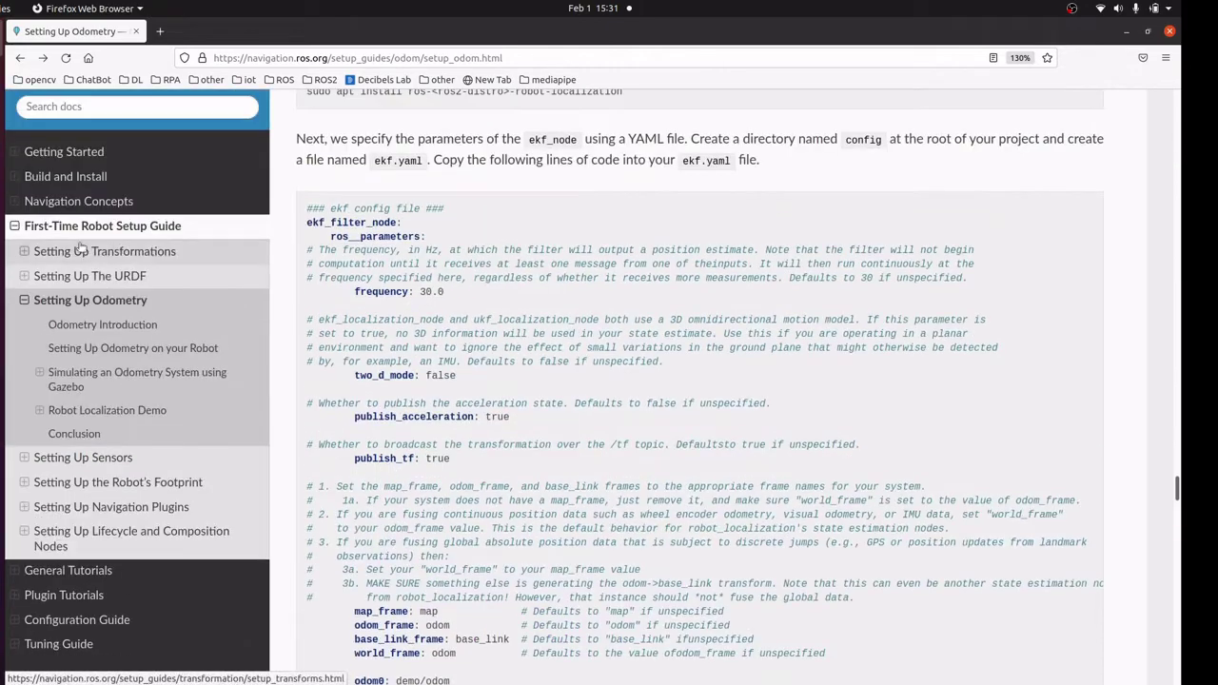
- Highlight the robot_localization_node launch code and the config install directory, down to Build, Run and Verification
{"action": "scroll", "coordinate": [464, 342], "scroll_direction": "down", "scroll_amount": 7}
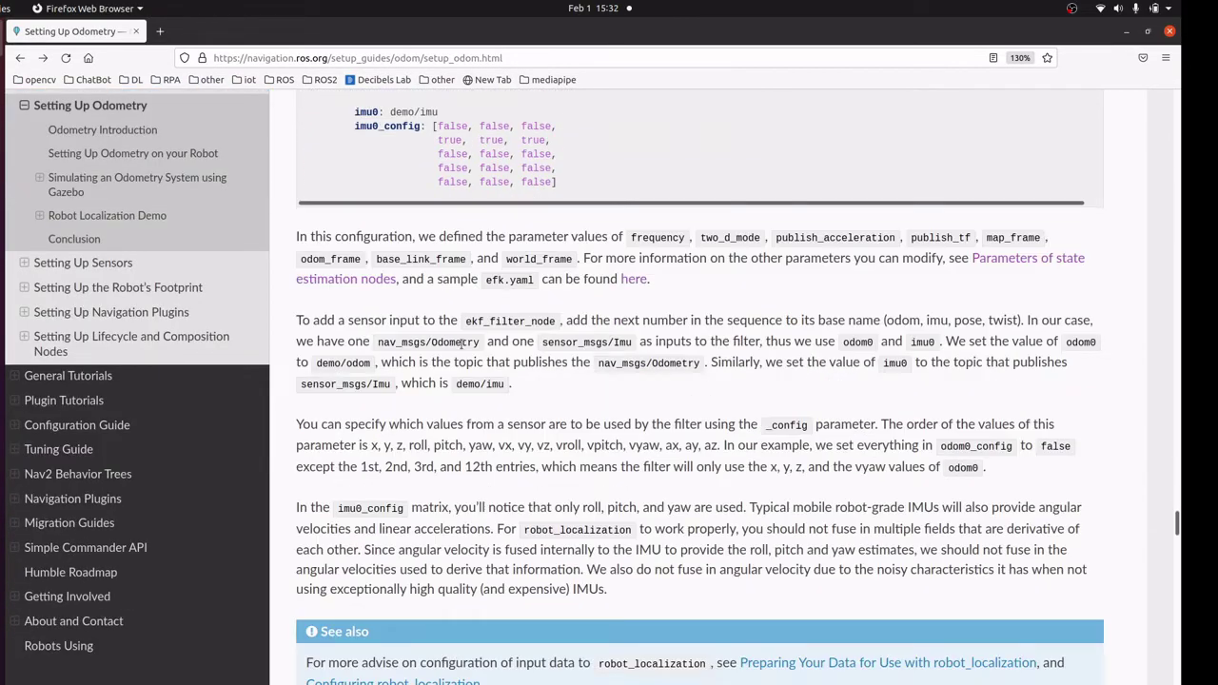
{"action": "scroll", "coordinate": [463, 343], "scroll_direction": "down", "scroll_amount": 4}
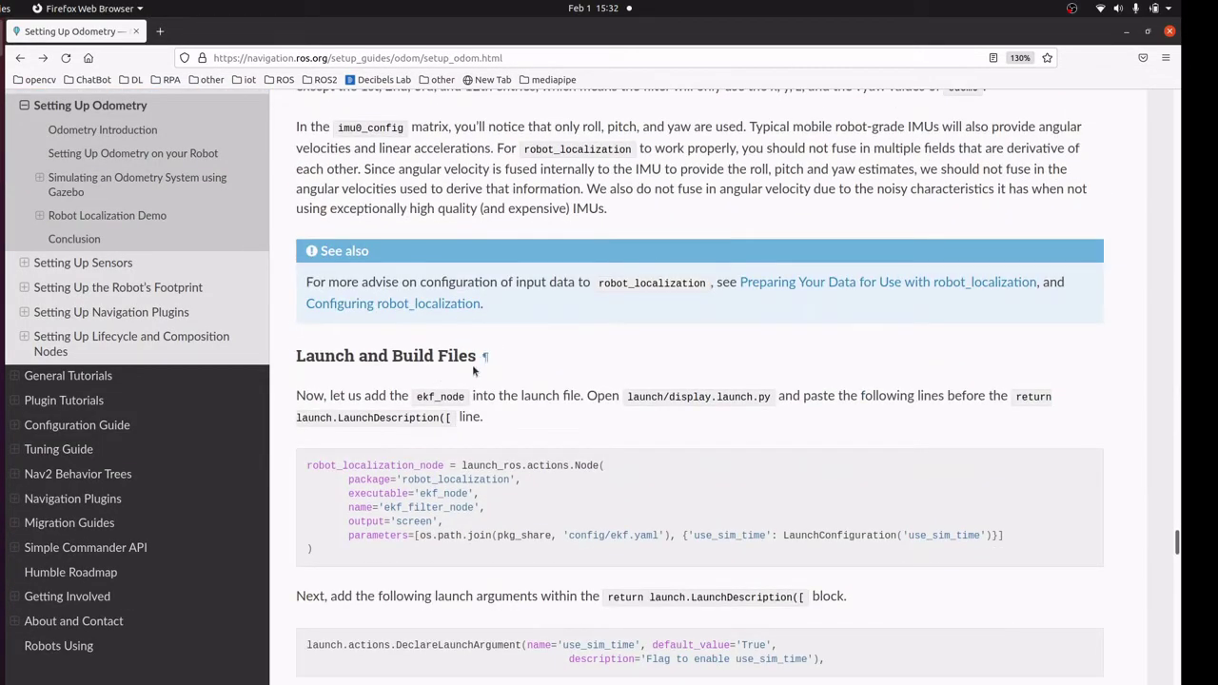
{"action": "left_click_drag", "start_coordinate": [320, 556], "coordinate": [301, 468]}
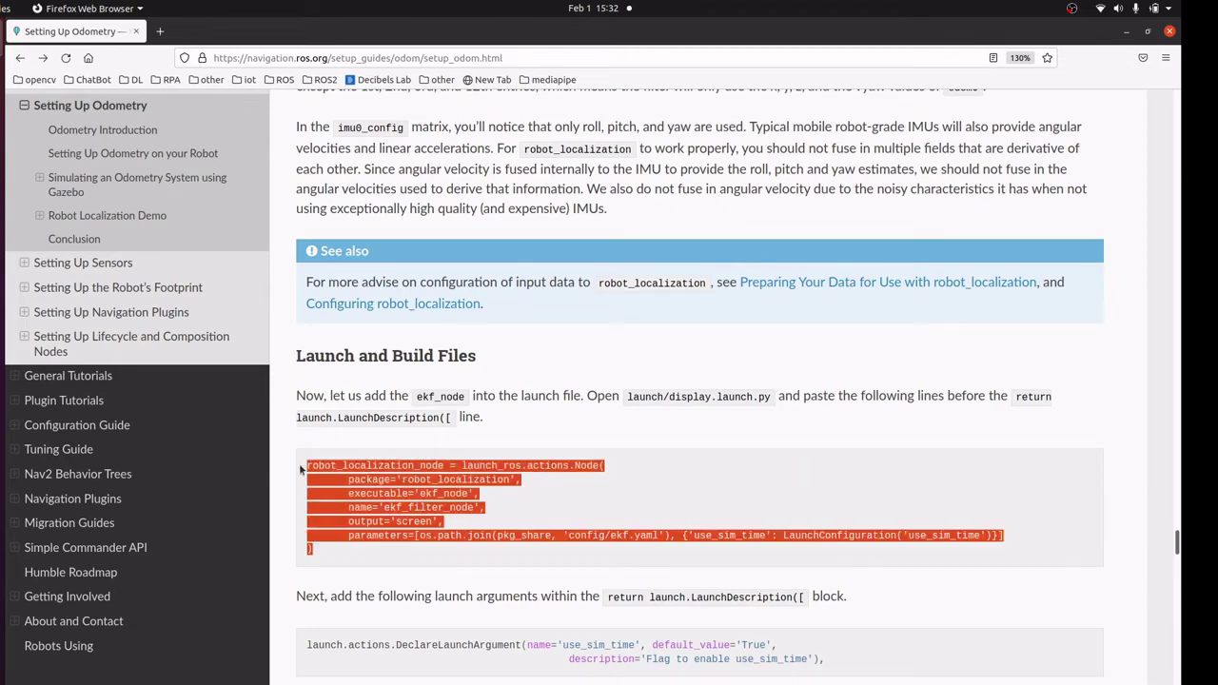
{"action": "scroll", "coordinate": [299, 464], "scroll_direction": "down", "scroll_amount": 3}
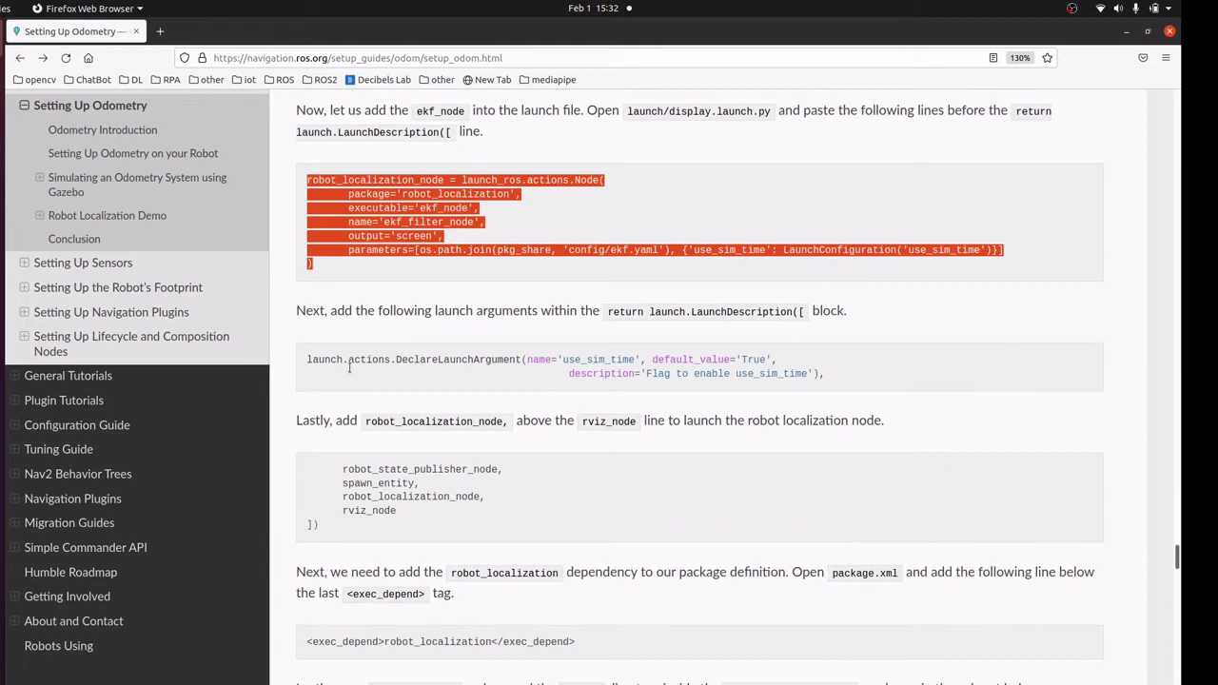
{"action": "scroll", "coordinate": [354, 390], "scroll_direction": "down", "scroll_amount": 1}
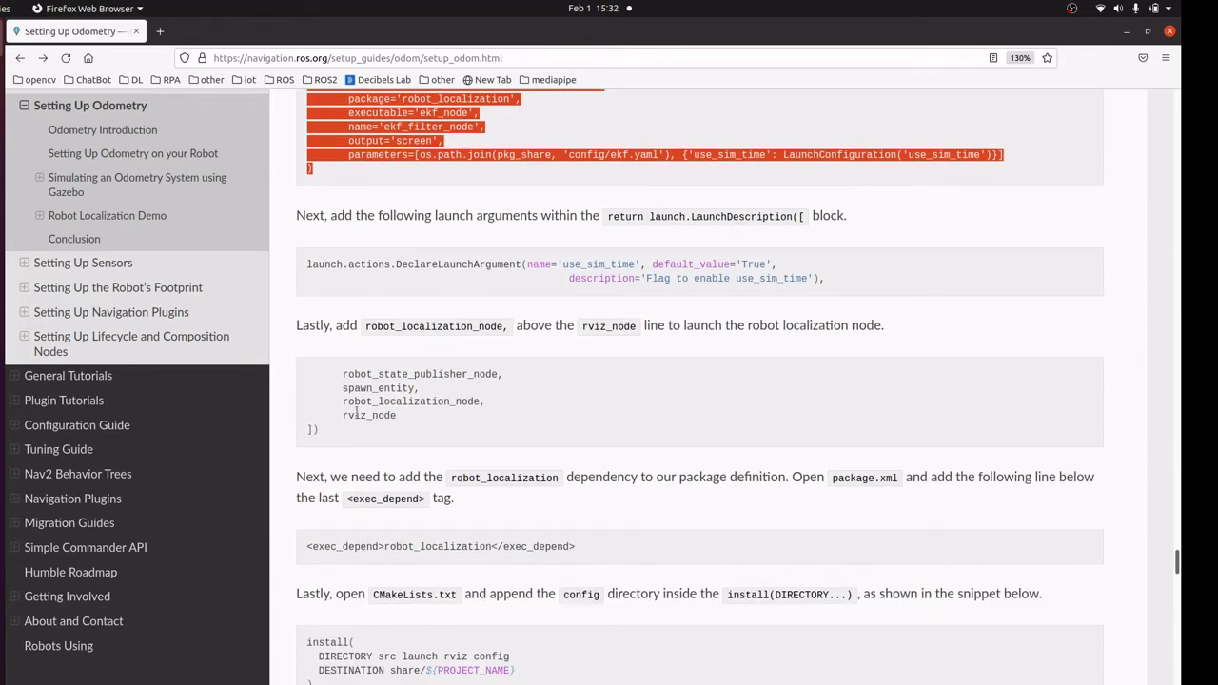
{"action": "scroll", "coordinate": [356, 412], "scroll_direction": "down", "scroll_amount": 2}
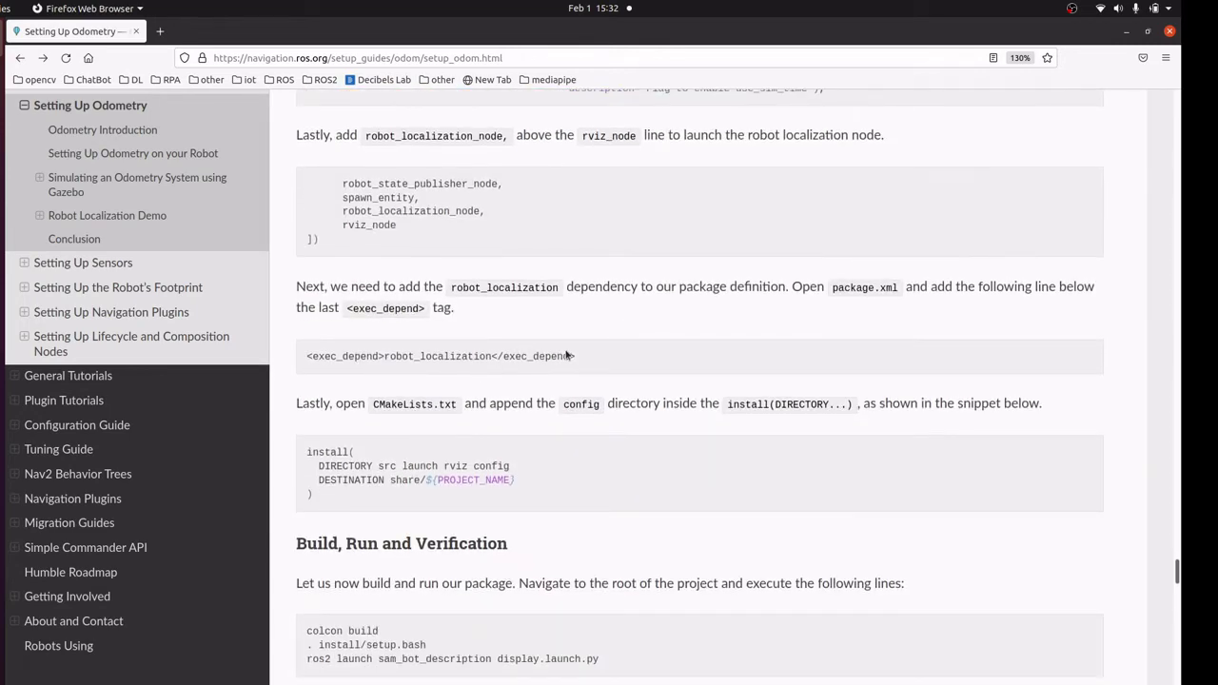
{"action": "double_click", "coordinate": [492, 470]}
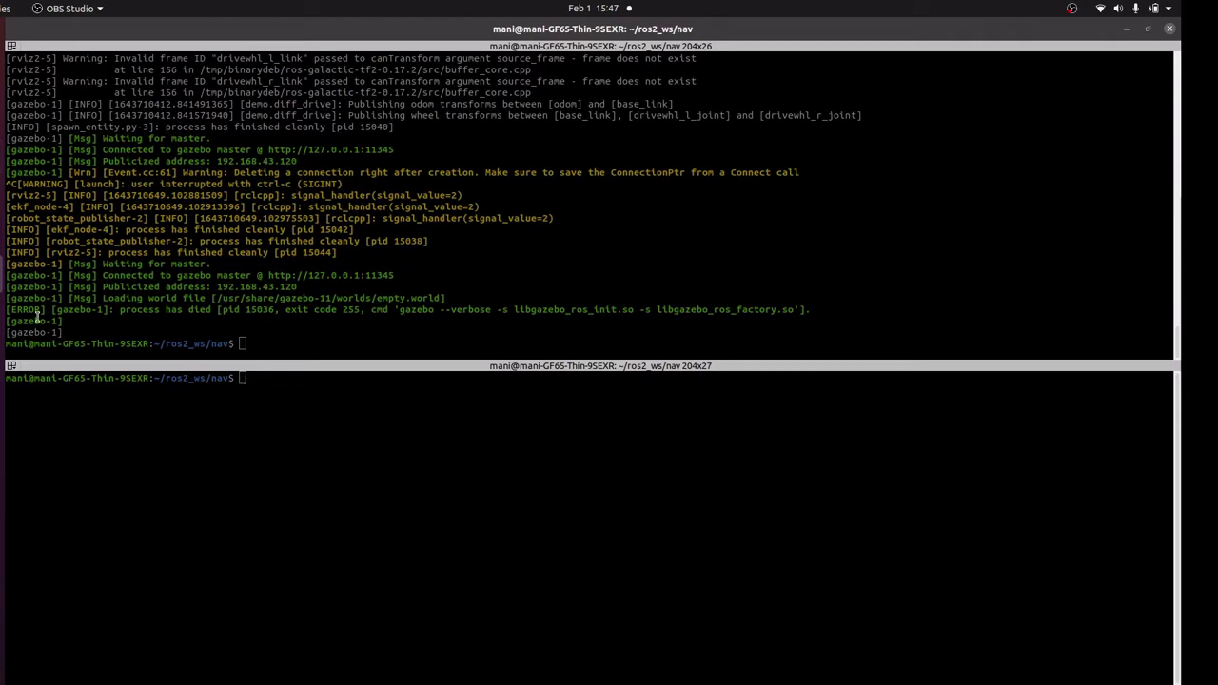
- Rerun the sam_bot display.launch.py from history and zoom RViz onto the robot's TF frames
{"action": "left_click", "coordinate": [291, 313]}
{"action": "key", "text": "Up"}
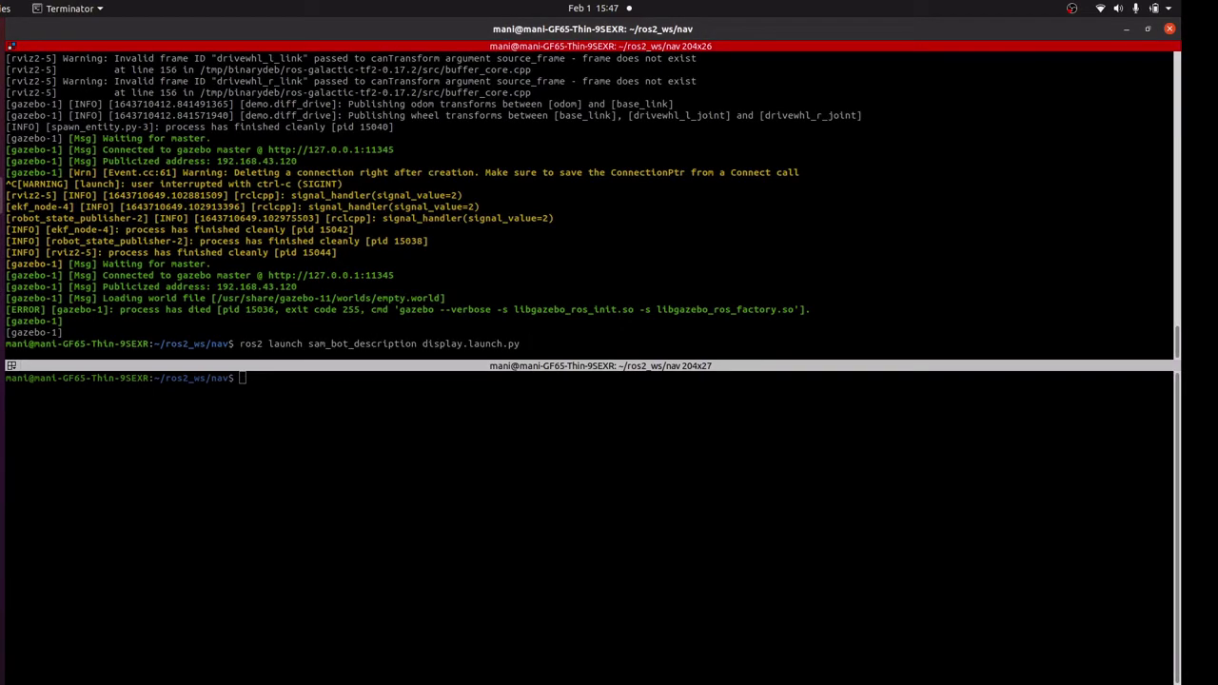
{"action": "key", "text": "Return"}
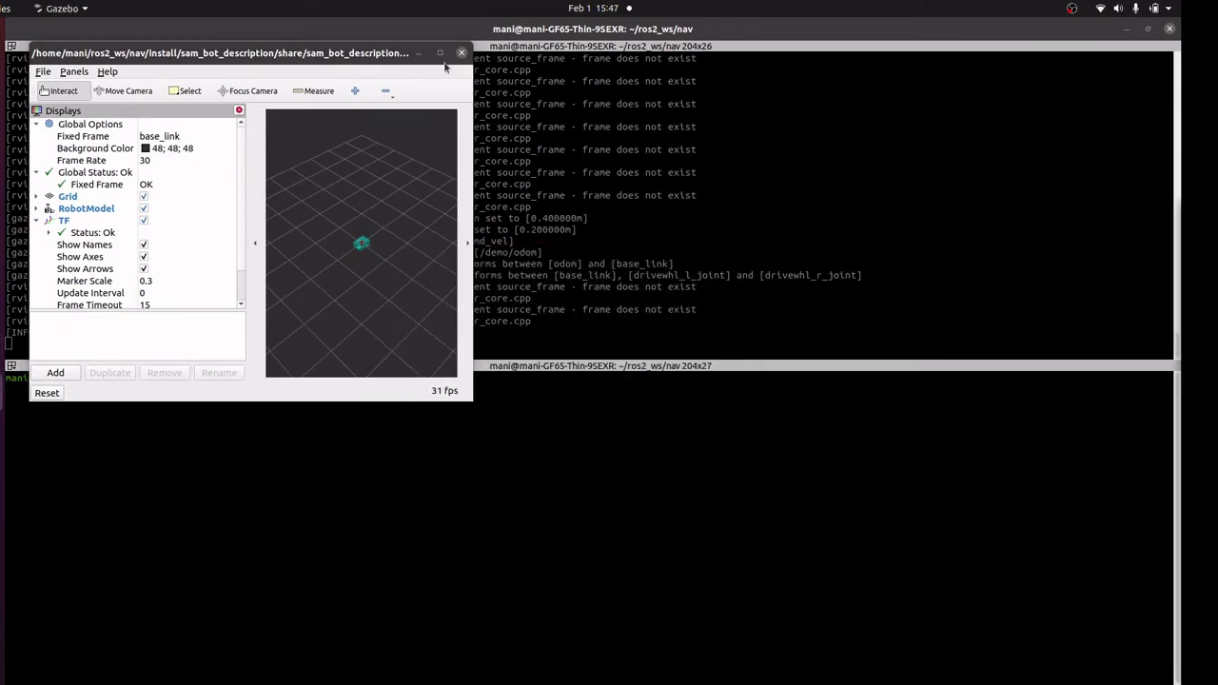
{"action": "left_click", "coordinate": [439, 52]}
{"action": "scroll", "coordinate": [729, 417], "scroll_direction": "up", "scroll_amount": 10}
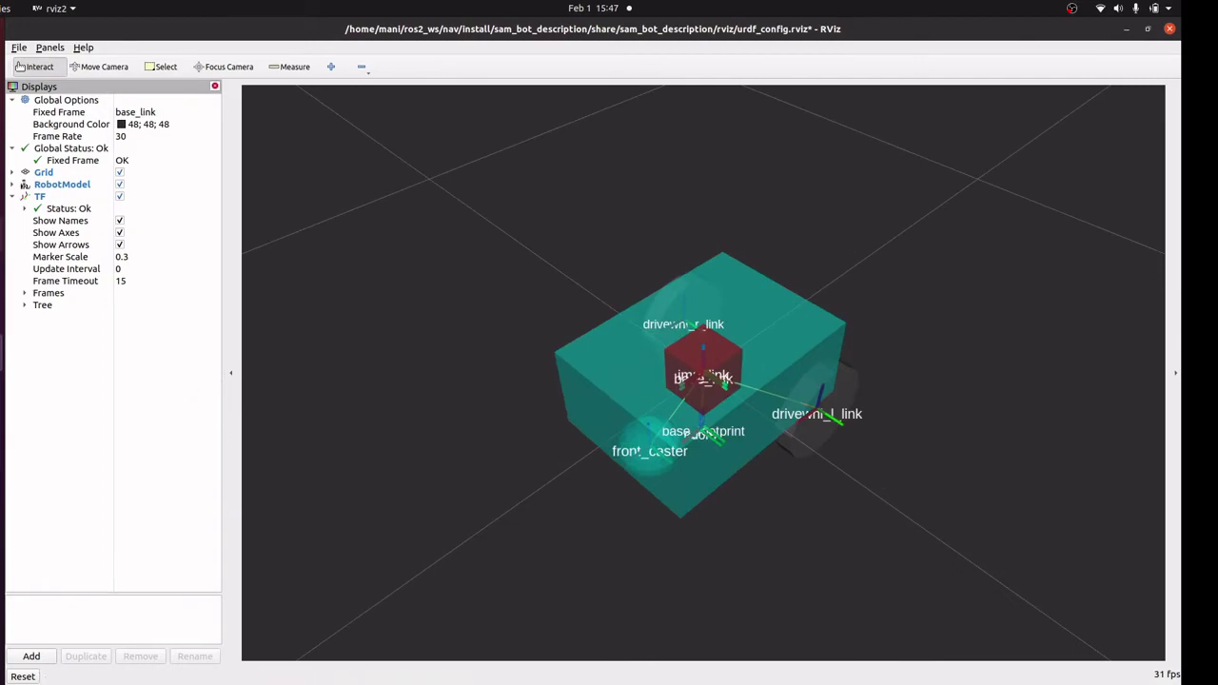
{"action": "key", "text": "alt+Tab"}
- Clear the lower pane, rerun 'ros2 topic list', then recall 'ros2 topic info /demo/imu'
{"action": "left_click", "coordinate": [332, 471]}
{"action": "type", "text": "clear"}
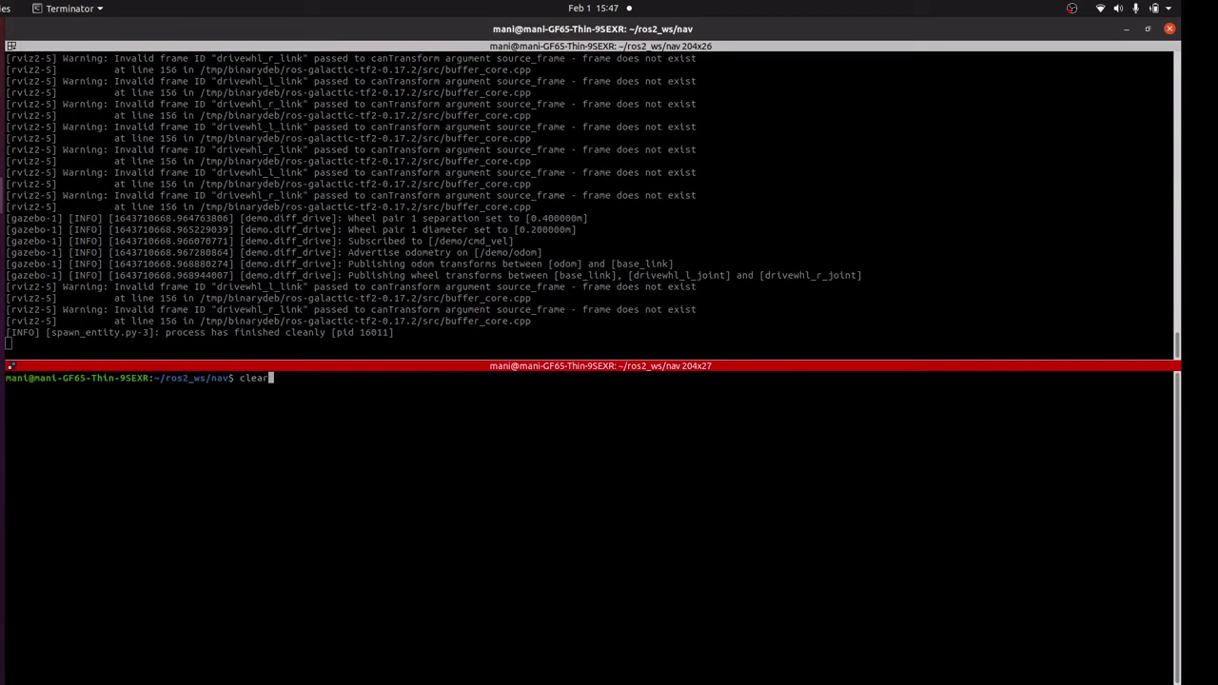
{"action": "key", "text": "Up"}
{"action": "key", "text": "Up"}
{"action": "key", "text": "Up"}
{"action": "key", "text": "Return"}
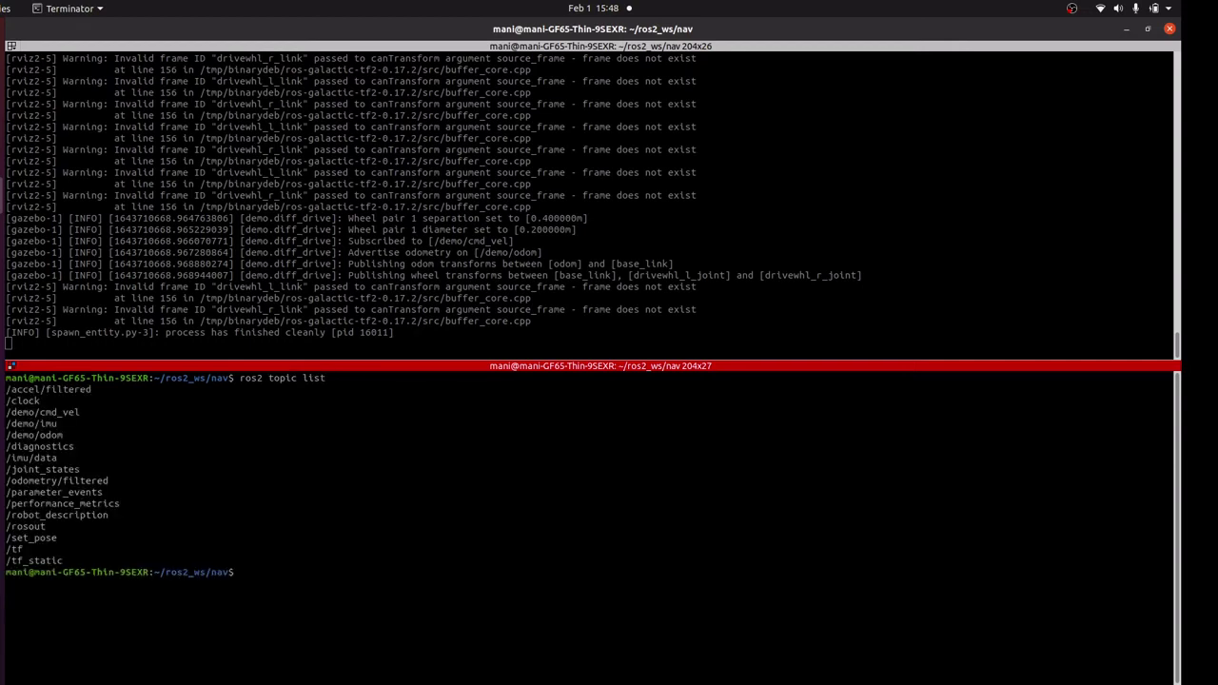
{"action": "key", "text": "Up"}
{"action": "key", "text": "Up"}
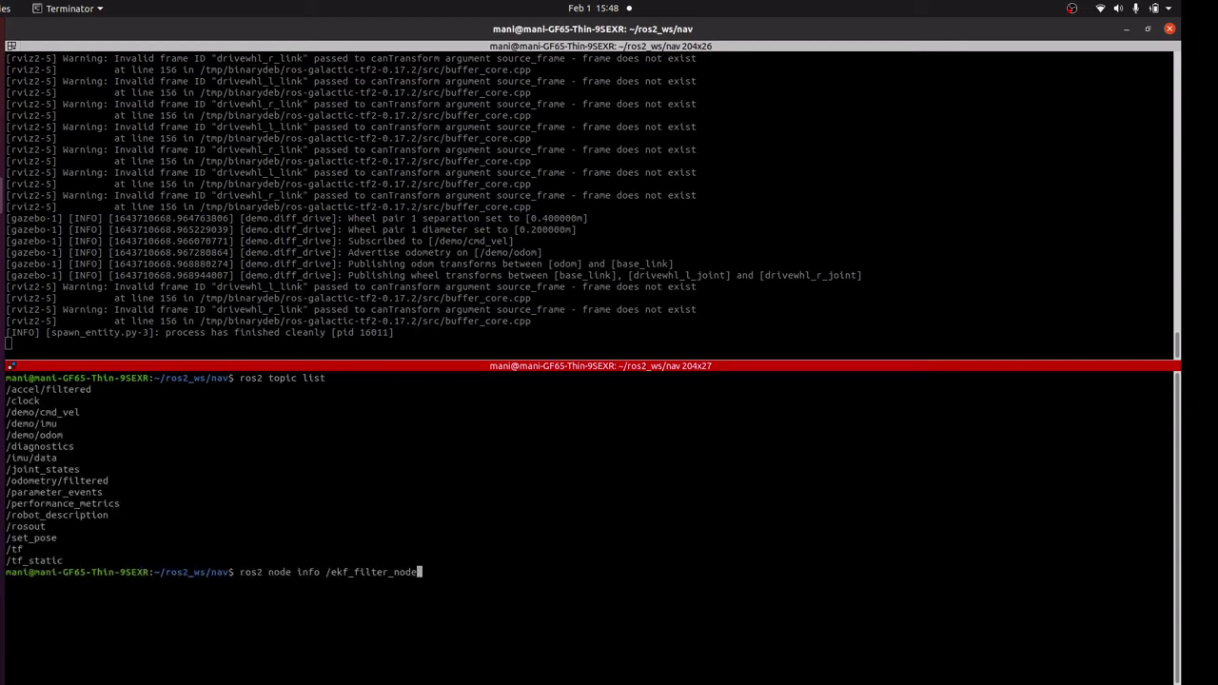
{"action": "key", "text": "Up"}
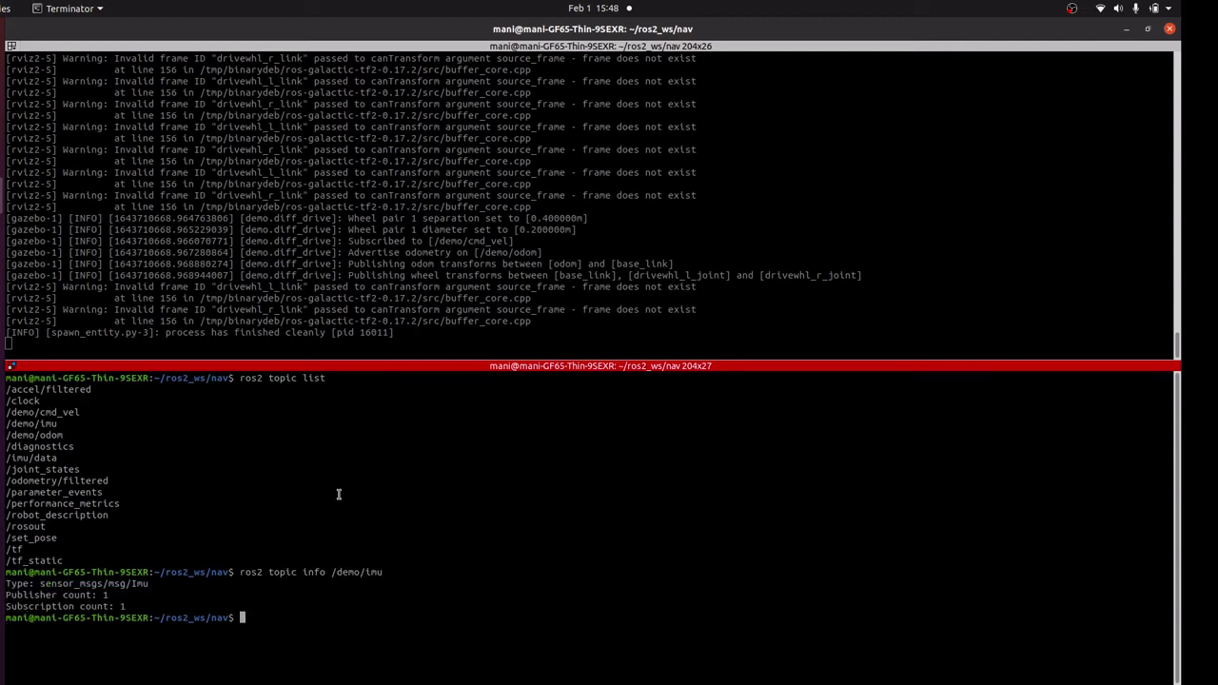
{"action": "double_click", "coordinate": [370, 572]}
- Rerun 'ros2 node info /ekf_filter_node' from the terminal command history
{"action": "left_click", "coordinate": [338, 621]}
{"action": "key", "text": "Up"}
{"action": "key", "text": "Up"}
{"action": "key", "text": "Up"}
{"action": "key", "text": "Up"}
{"action": "key", "text": "Down"}
{"action": "key", "text": "Down"}
{"action": "key", "text": "Up"}
{"action": "key", "text": "Down"}
{"action": "key", "text": "Up"}
{"action": "key", "text": "Up"}
{"action": "key", "text": "Up"}
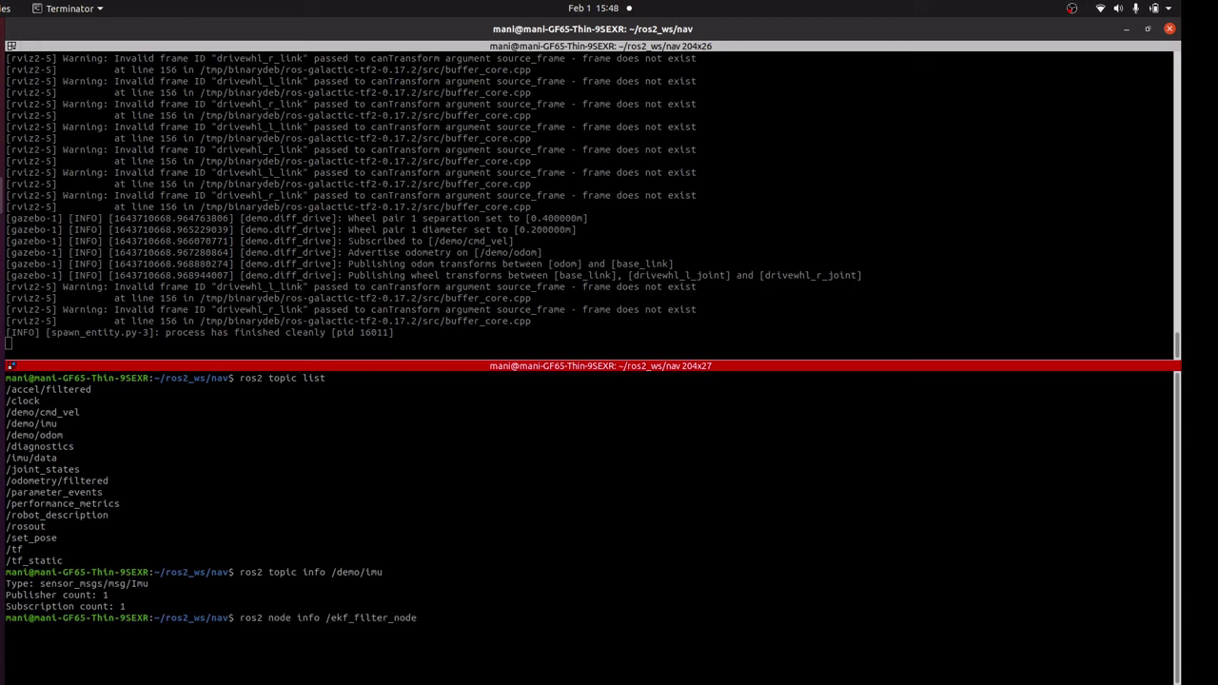
{"action": "key", "text": "Return"}
- Highlight the /demo/imu and /demo/odom subscribers and the /accel/filtered and /odometry/filtered publishers
{"action": "scroll", "coordinate": [338, 620], "scroll_direction": "up", "scroll_amount": 5}
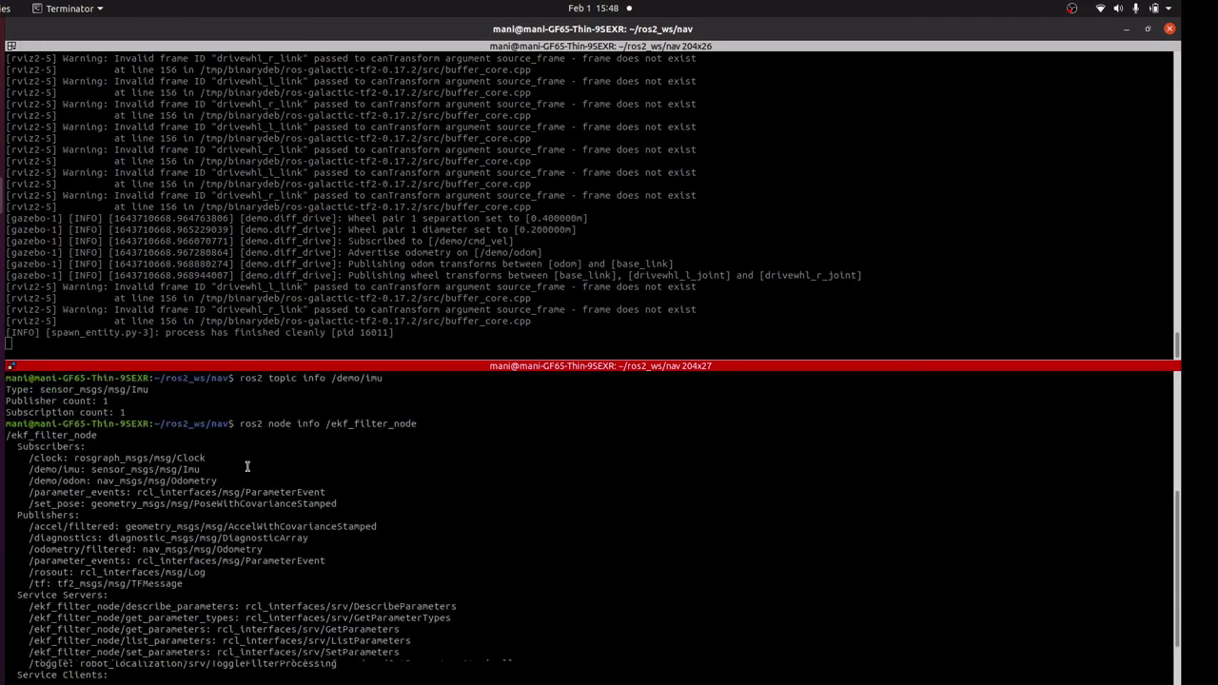
{"action": "double_click", "coordinate": [356, 422]}
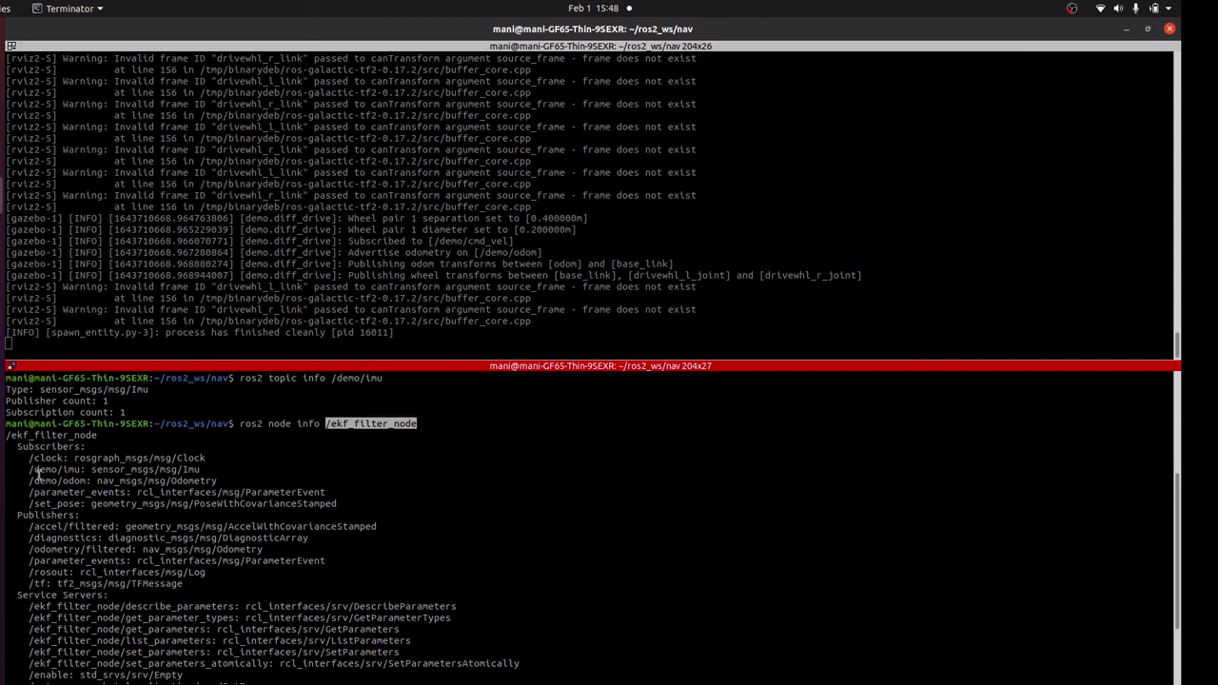
{"action": "left_click_drag", "start_coordinate": [26, 470], "coordinate": [238, 484]}
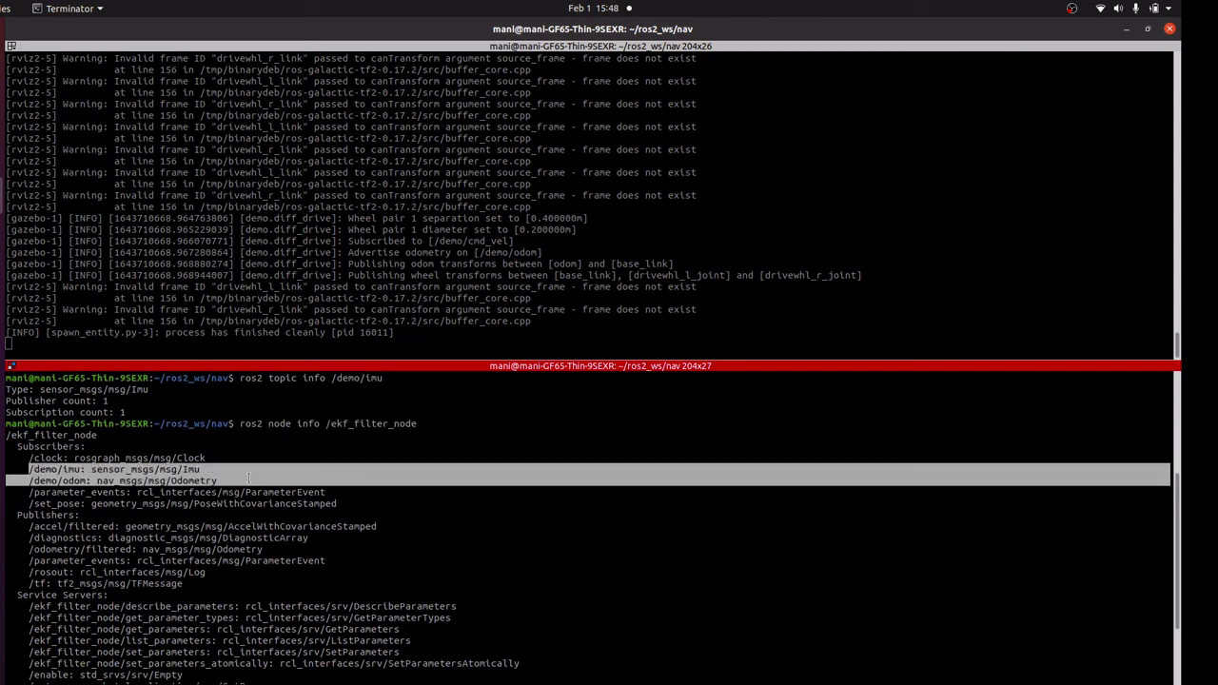
{"action": "scroll", "coordinate": [219, 481], "scroll_direction": "down", "scroll_amount": 1}
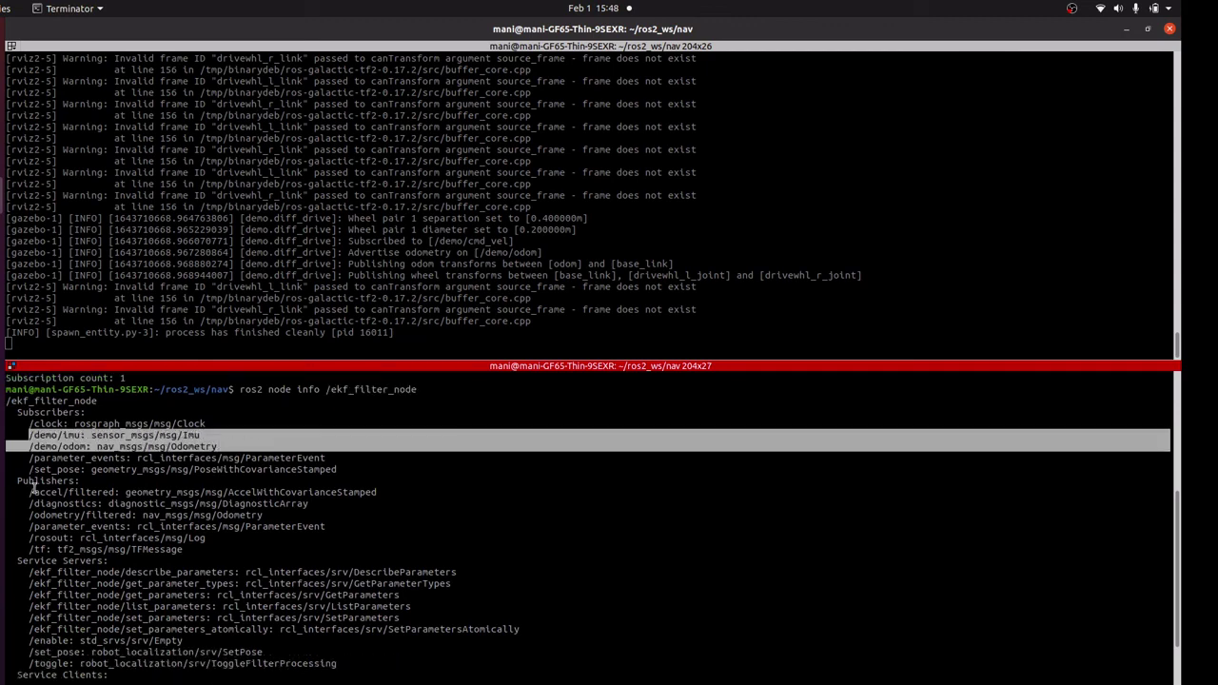
{"action": "double_click", "coordinate": [67, 492]}
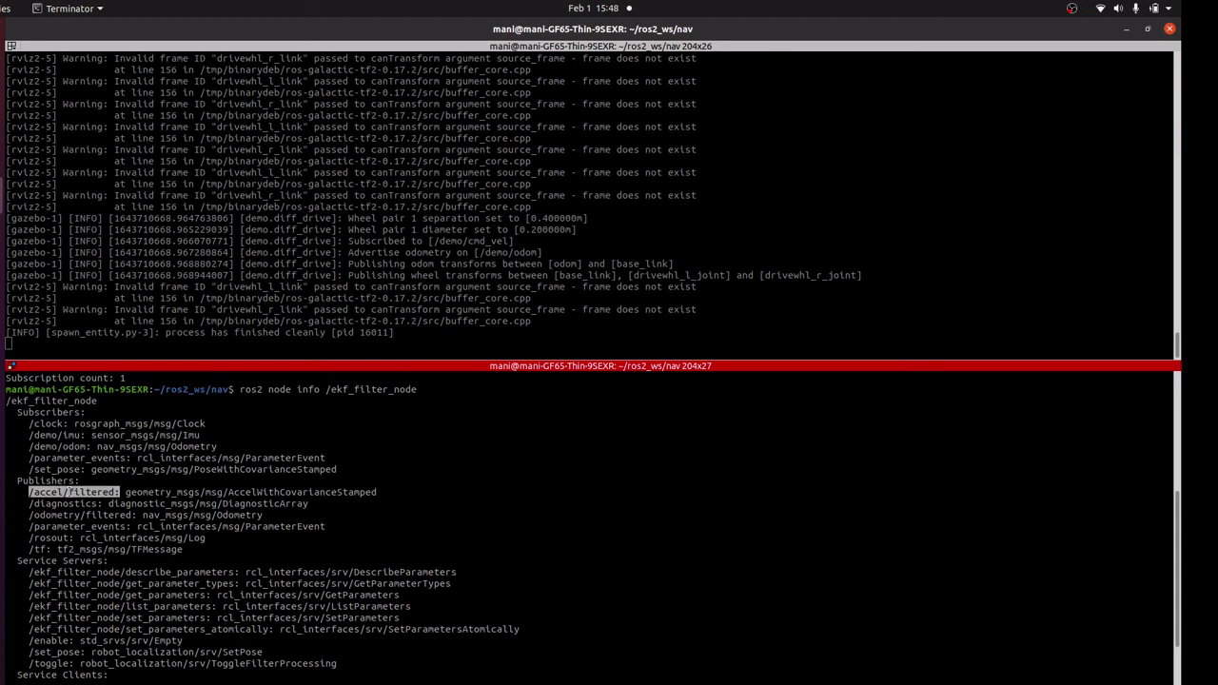
{"action": "double_click", "coordinate": [57, 515]}
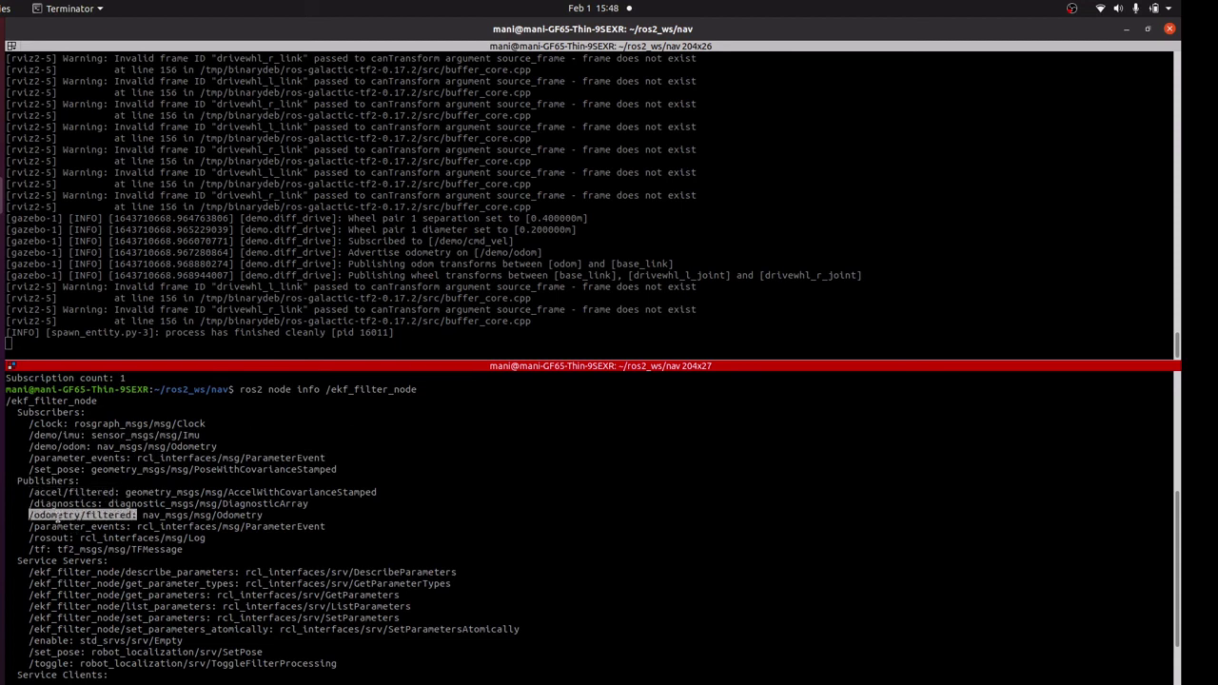